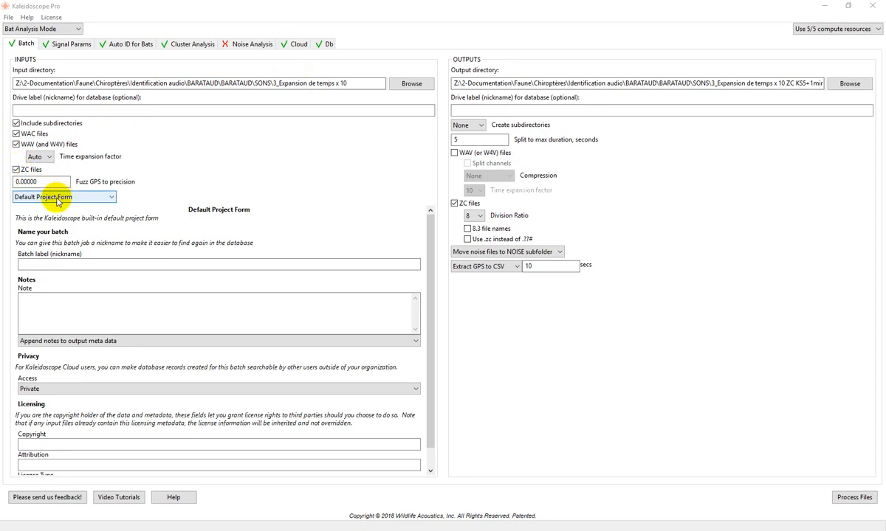
Examine the batch form's note field and the signal detection parameters, including the minimum number of pulses.
left_click(85, 306)
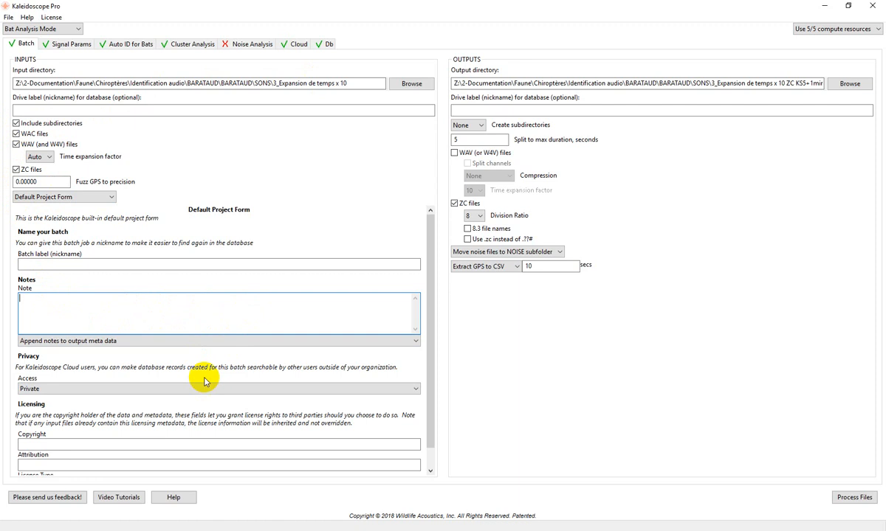
left_click(72, 45)
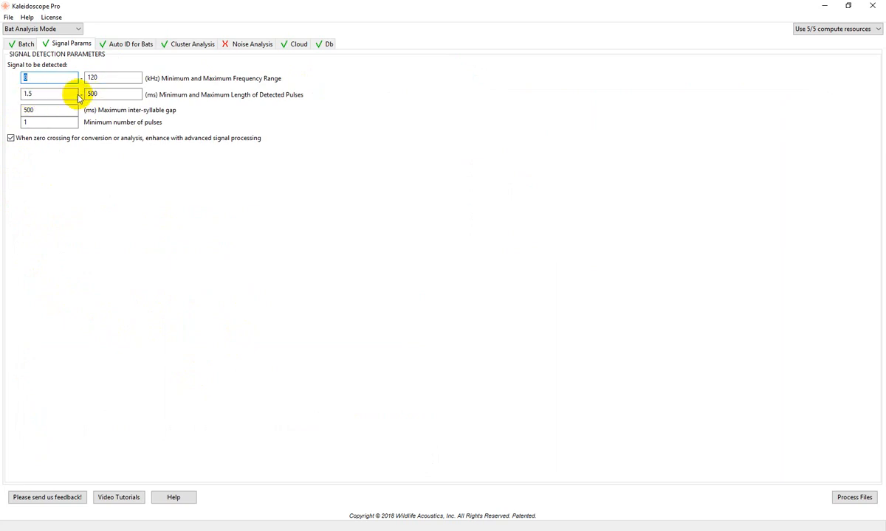
left_click(27, 122)
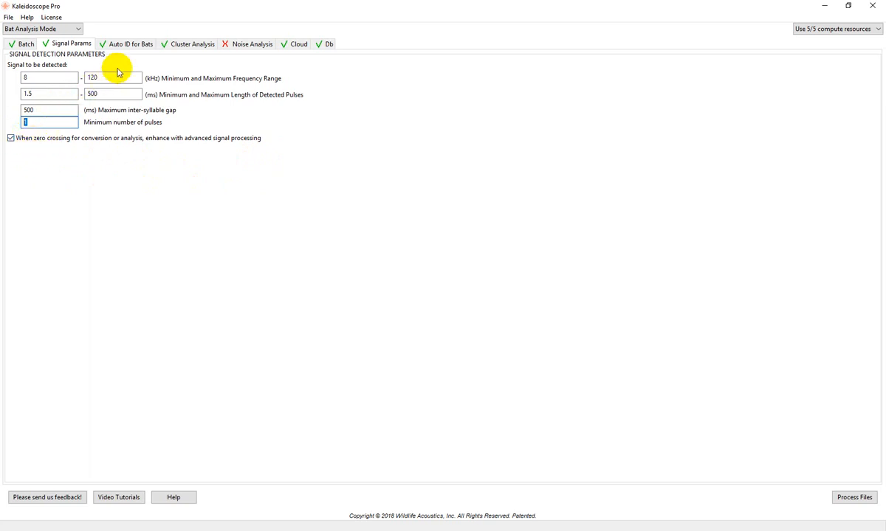
Keep the Bats of Europe 5.1.0 classifier for auto identification and choose the +1 More Accurate (Conservative) sensitivity.
left_click(133, 47)
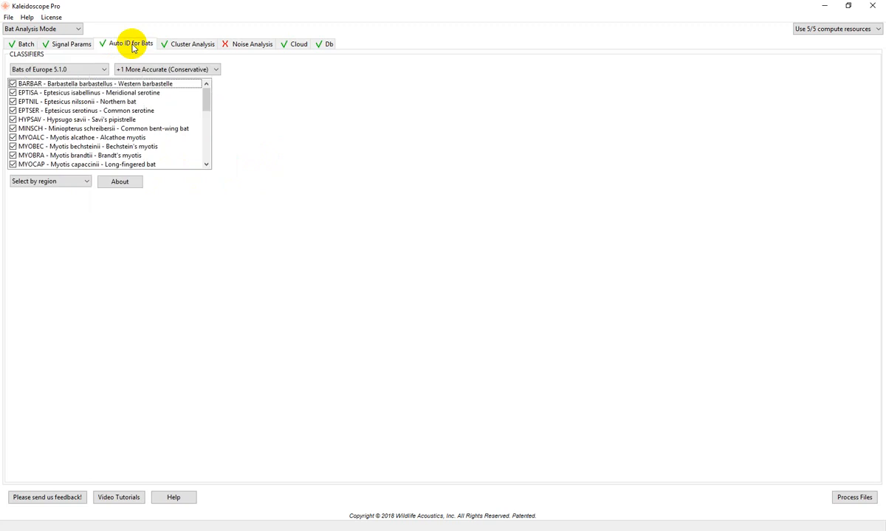
left_click(98, 70)
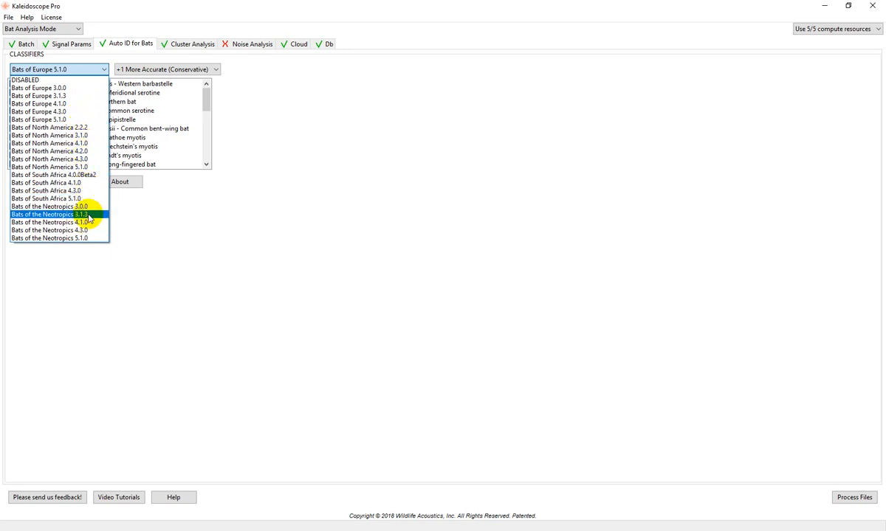
left_click(109, 64)
left_click(142, 67)
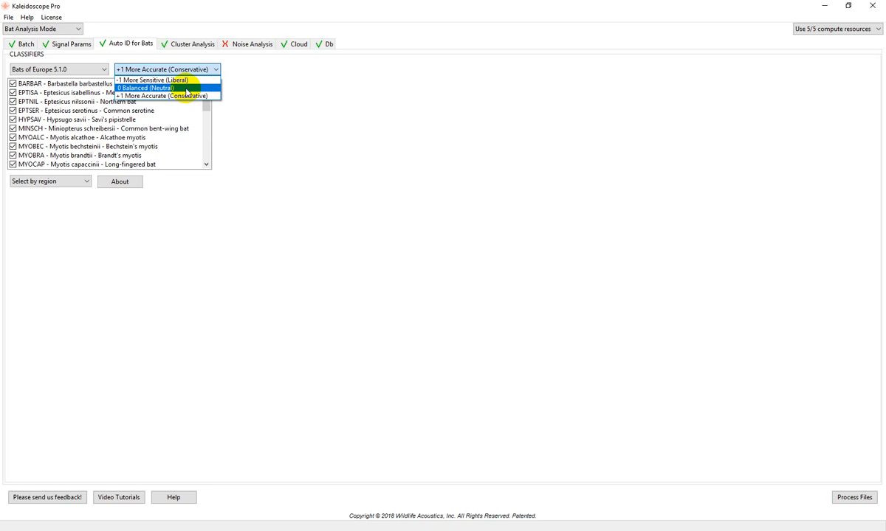
left_click(186, 103)
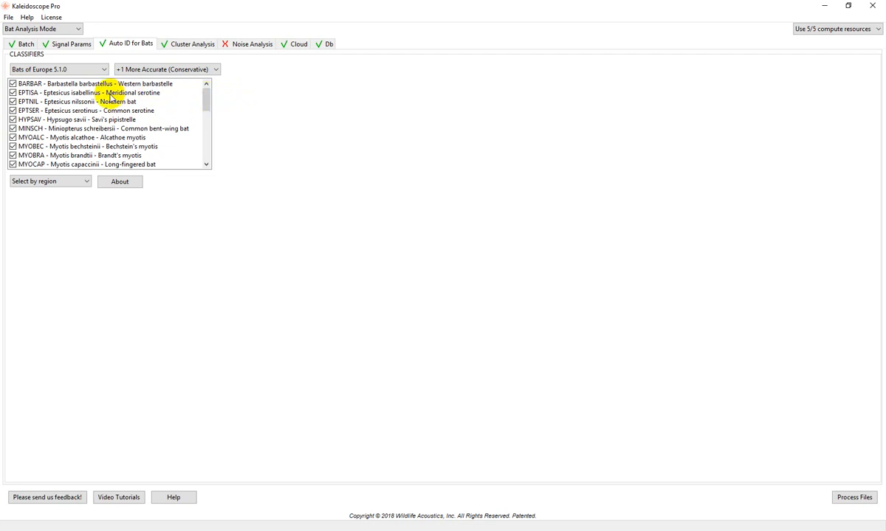
Go through the classifier's species list and try excluding species such as PLEAUR and PLEAUS.
left_click_drag(205, 103, 207, 127)
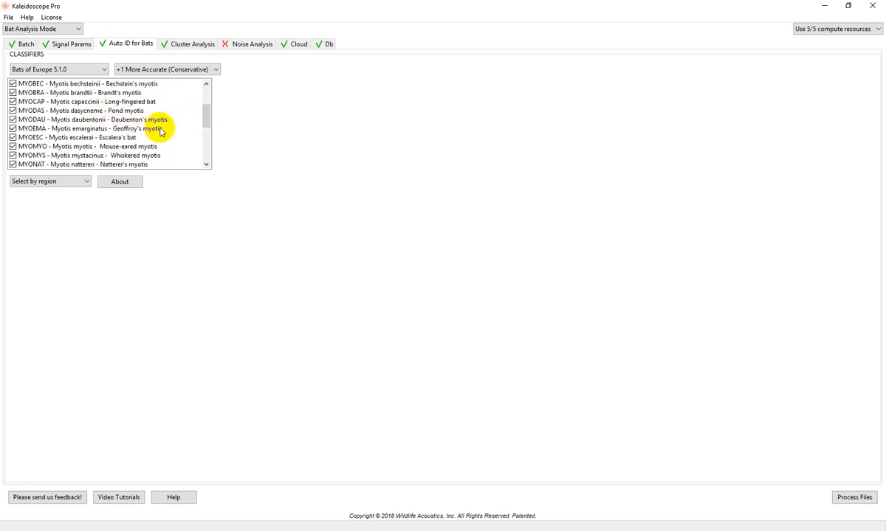
left_click_drag(211, 120, 198, 152)
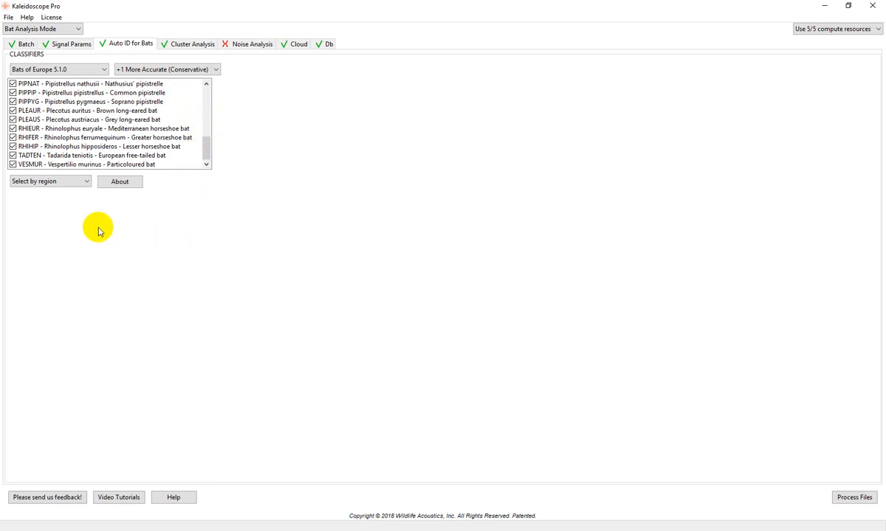
left_click(13, 94)
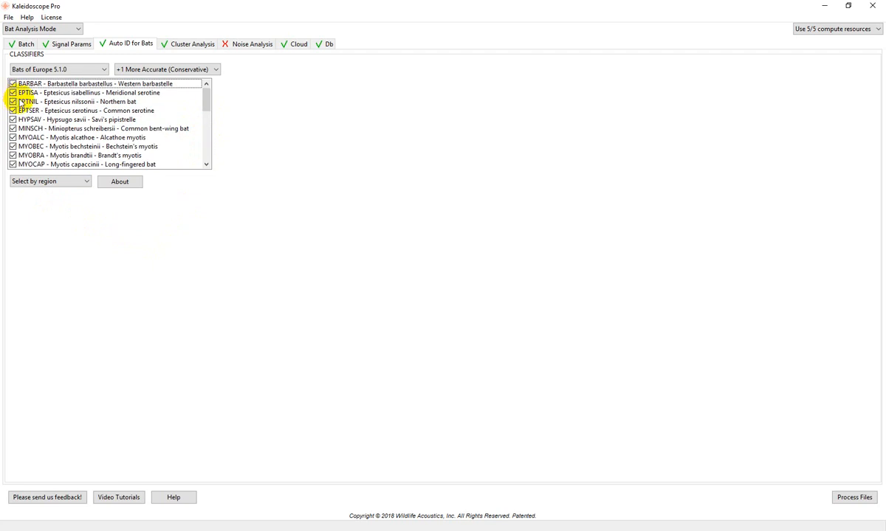
scroll(18, 110, "down", 6)
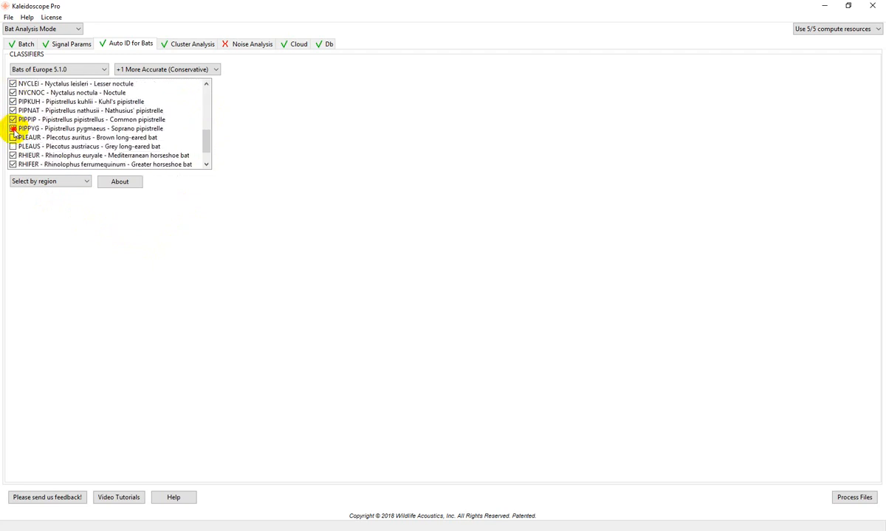
left_click(13, 137)
scroll(19, 150, "up", 2)
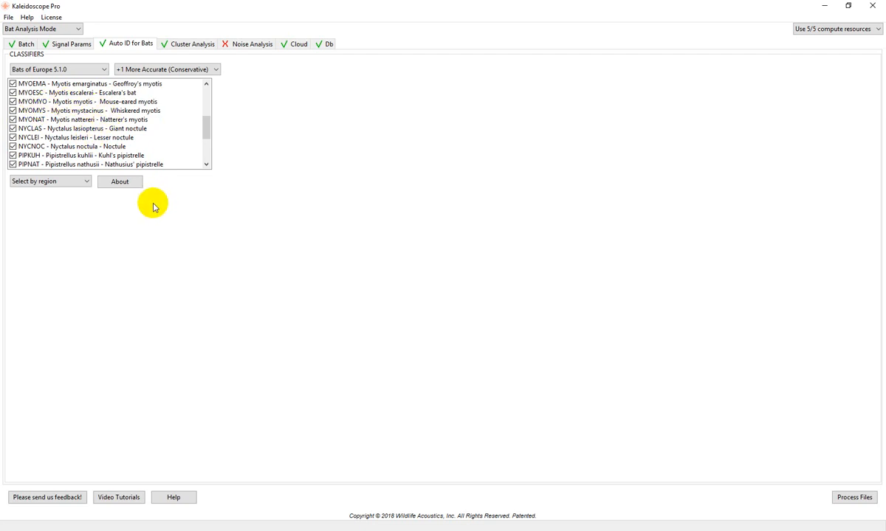
Try the France and Georgia region presets for the species list and toggle MYOESC and MYOMYO.
left_click(85, 183)
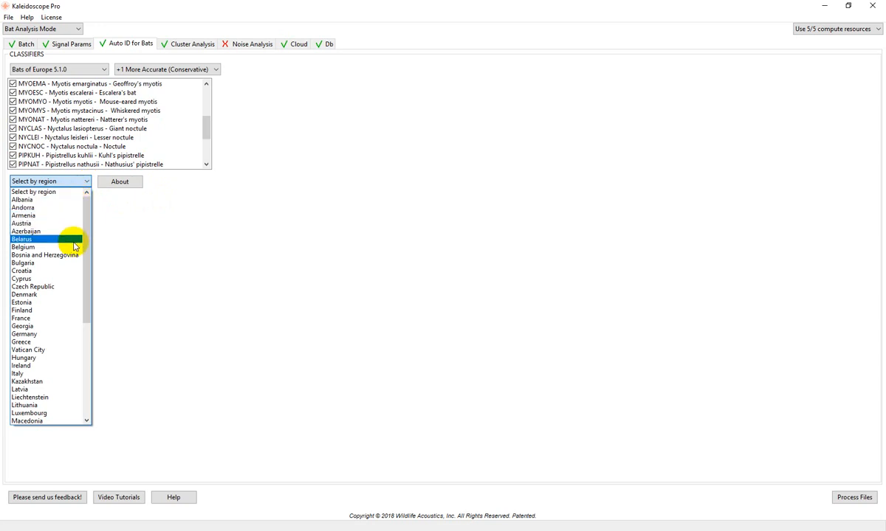
left_click(52, 317)
left_click(76, 185)
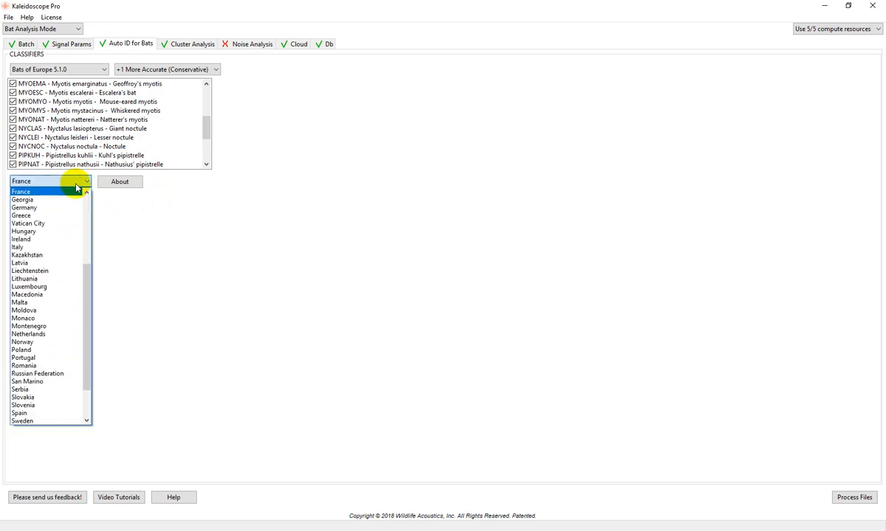
left_click(64, 199)
left_click(12, 93)
left_click(13, 101)
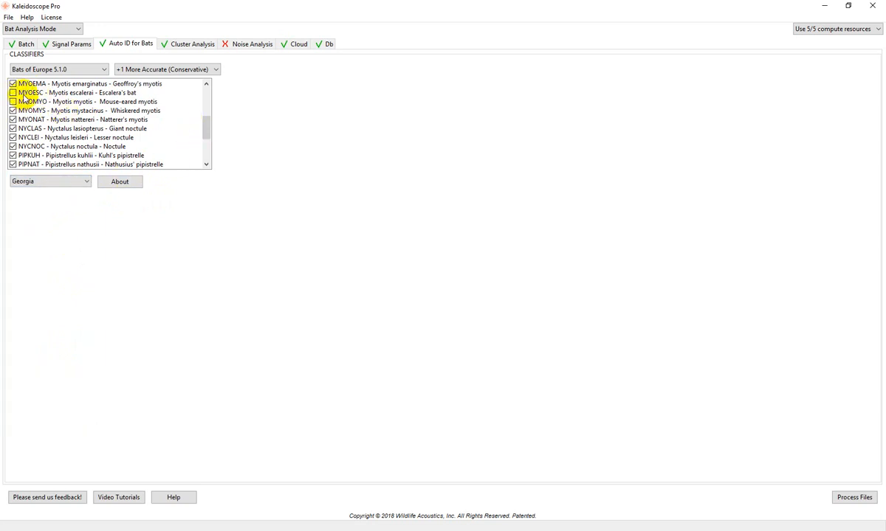
Set the classifier's species selection to the Albania region.
left_click(55, 182)
scroll(73, 288, "up", 6)
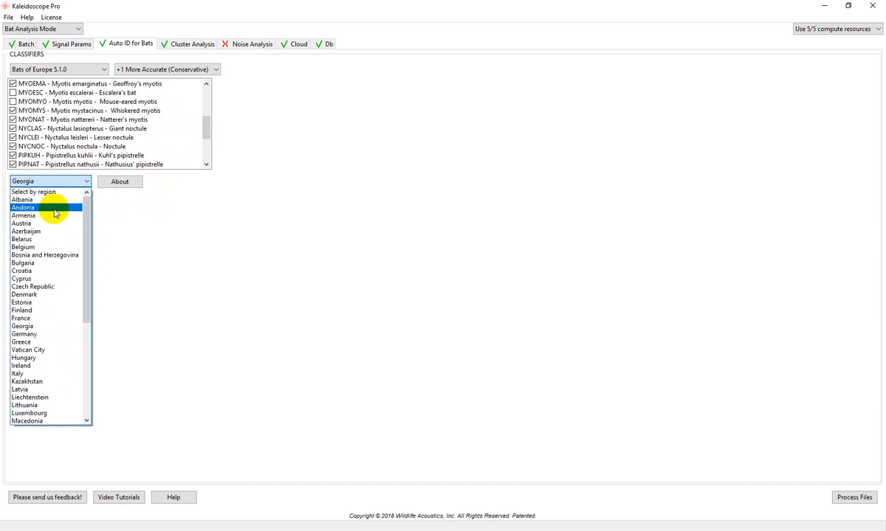
left_click(45, 199)
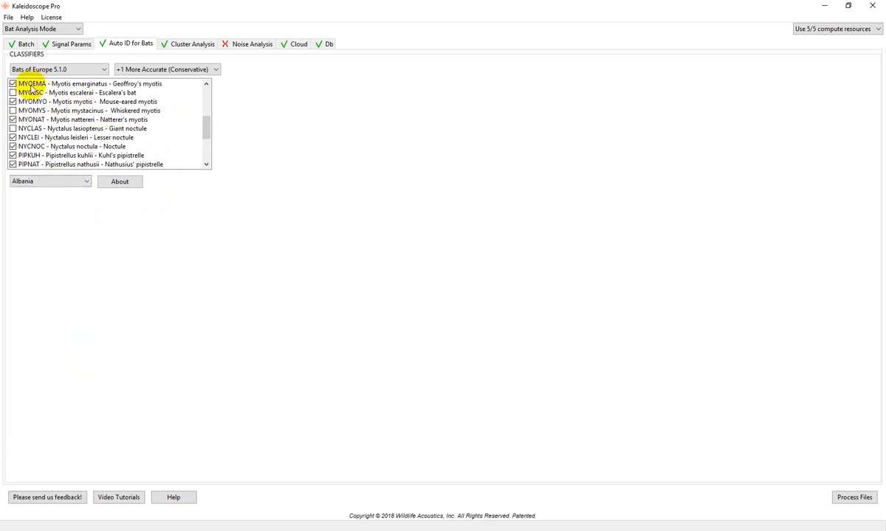
Tick the species excluded by the regional preset one by one, including MYOESC and MYOMYS.
scroll(37, 89, "up", 4)
left_click(13, 84)
left_click(13, 102)
left_click(12, 128)
left_click(13, 138)
scroll(15, 161, "down", 1)
left_click(13, 137)
scroll(31, 143, "down", 2)
left_click(12, 119)
left_click(13, 137)
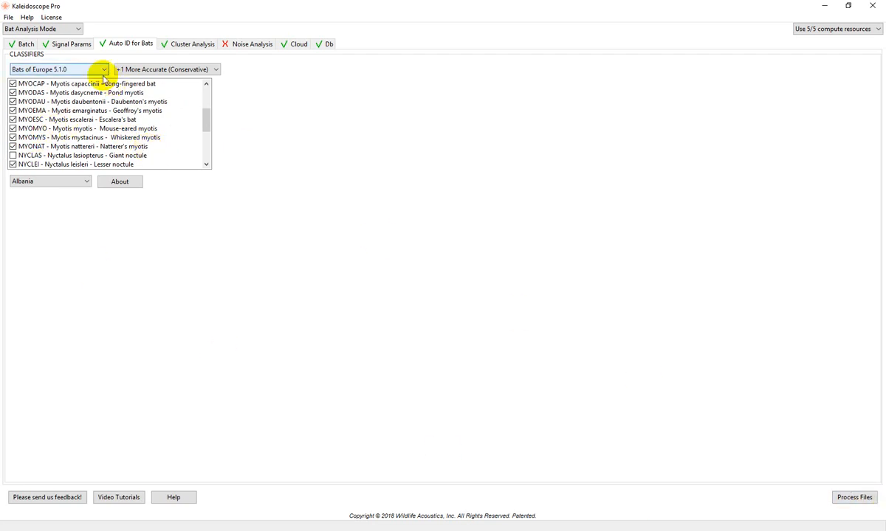
Open the existing id results CSV from the folder 3_Expansion de temps x 10 ZC KS5+1mini.
left_click(9, 17)
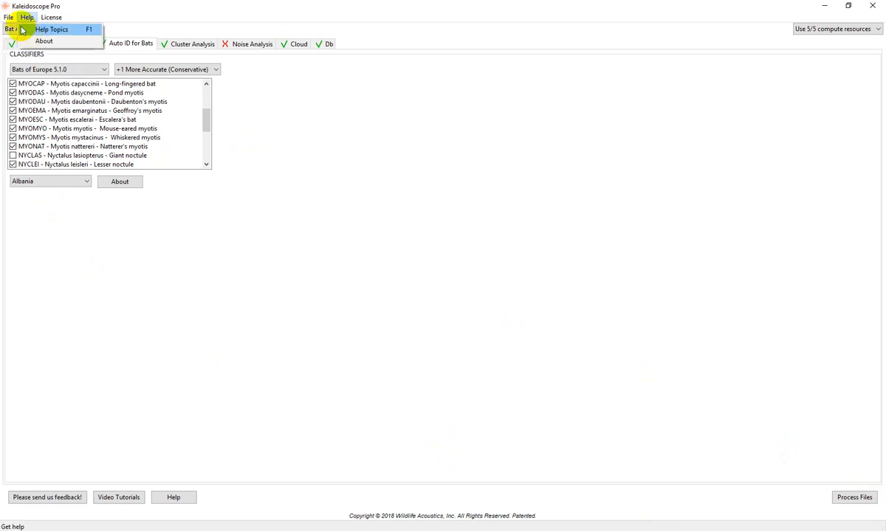
left_click(12, 41)
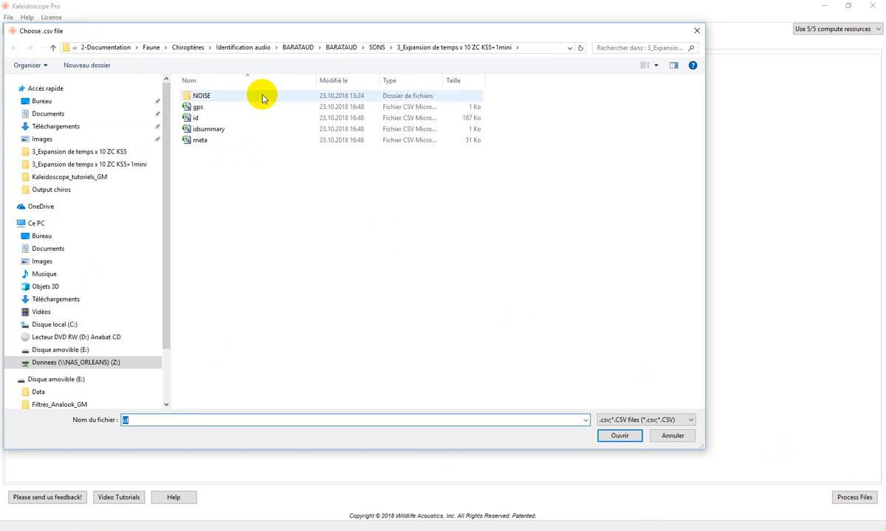
double_click(206, 120)
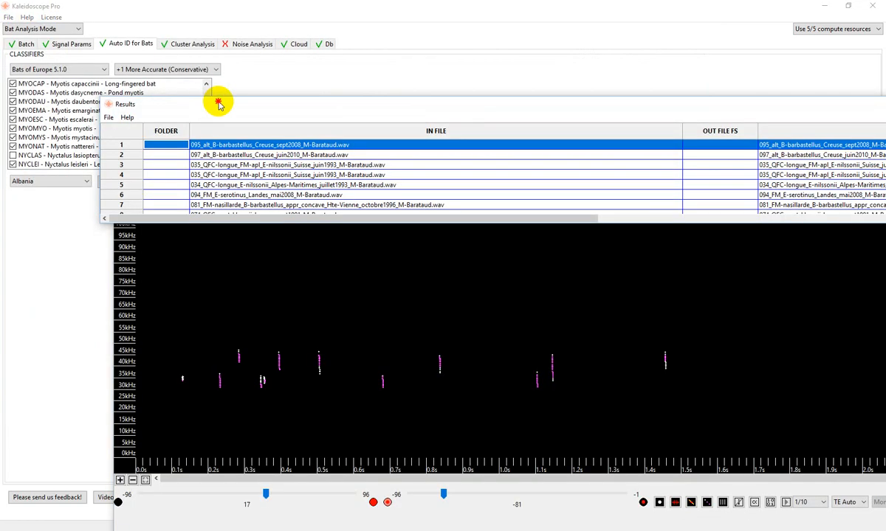
Maximize the Results window and narrow the IN FILE and OUT FILE ZC columns to bring the identification columns into view.
left_click_drag(217, 102, 95, 54)
left_click_drag(565, 80, 300, 74)
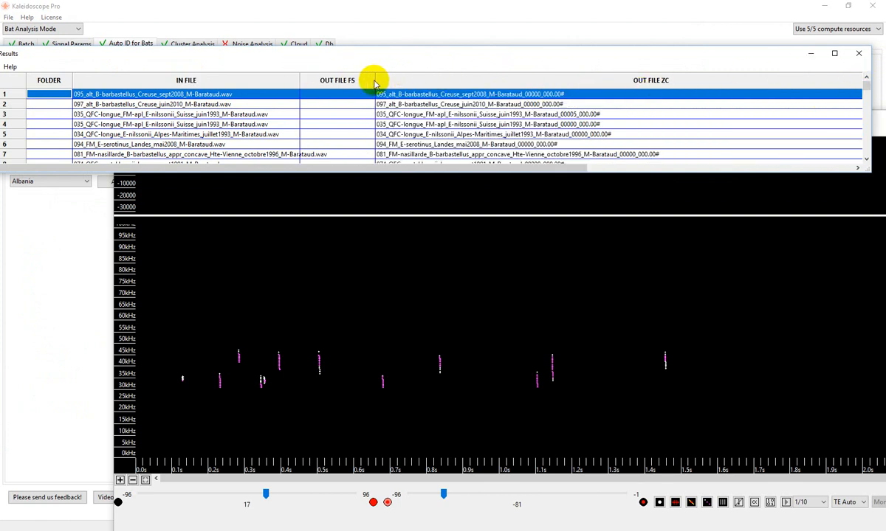
left_click(834, 53)
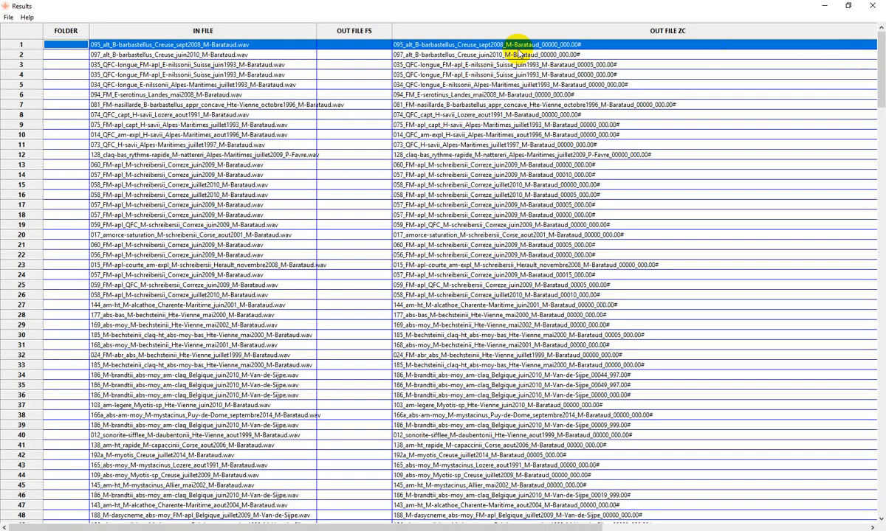
left_click_drag(534, 523, 670, 524)
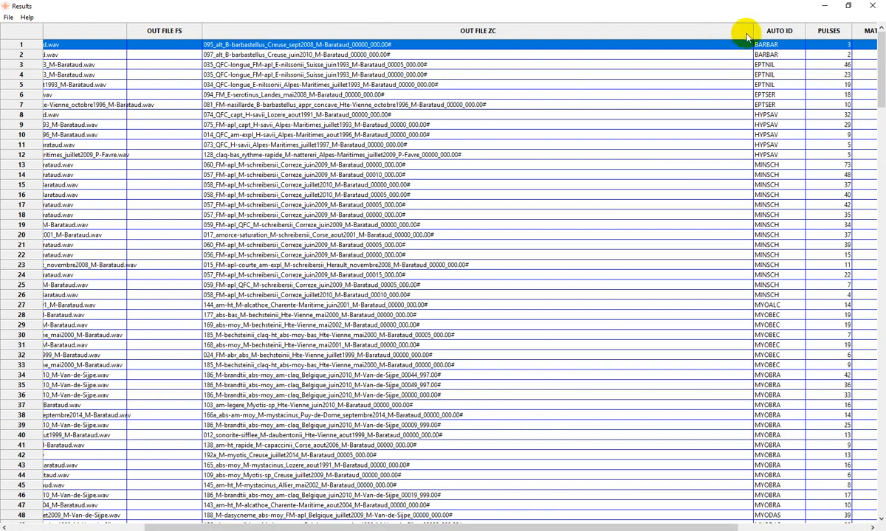
left_click_drag(752, 31, 502, 30)
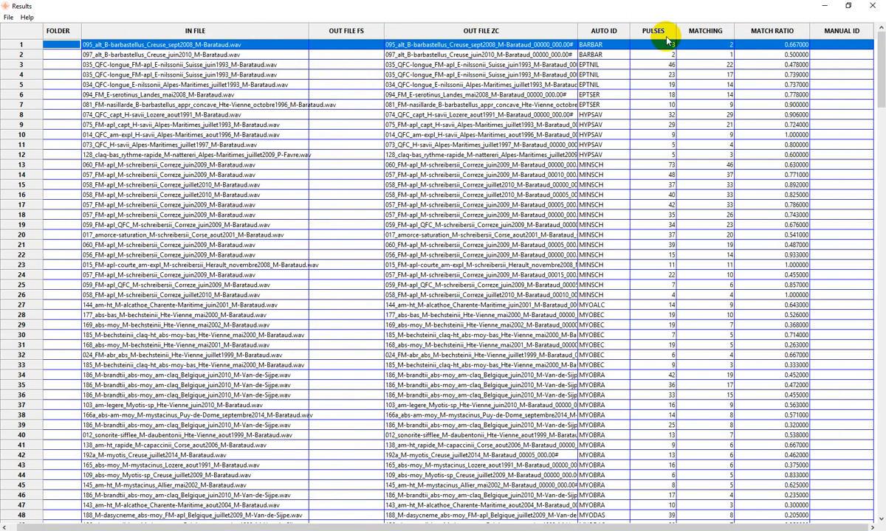
Sort the results by AUTO ID in descending order and look through the identifications.
left_click(614, 32)
scroll(609, 89, "up", 20)
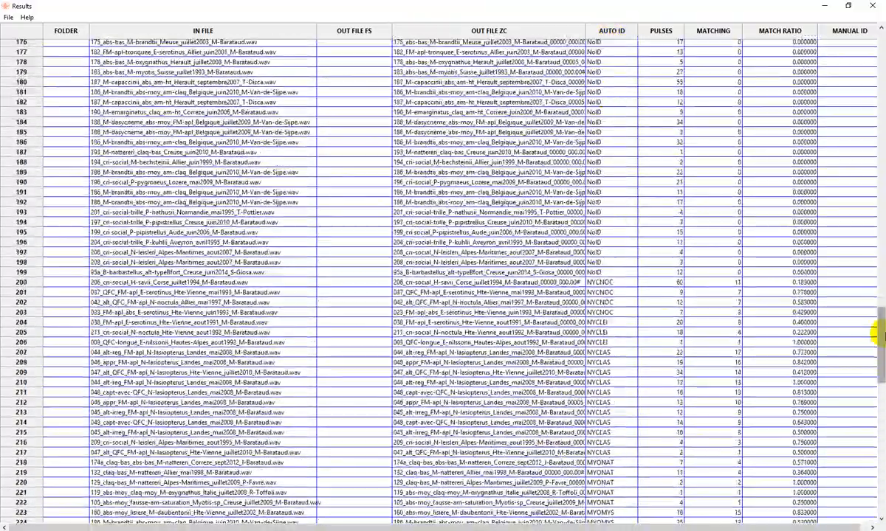
scroll(878, 339, "up", 2)
left_click_drag(878, 339, 880, 37)
Sort the results by OUT FILE ZC in descending order and return to the first rows.
left_click(398, 29)
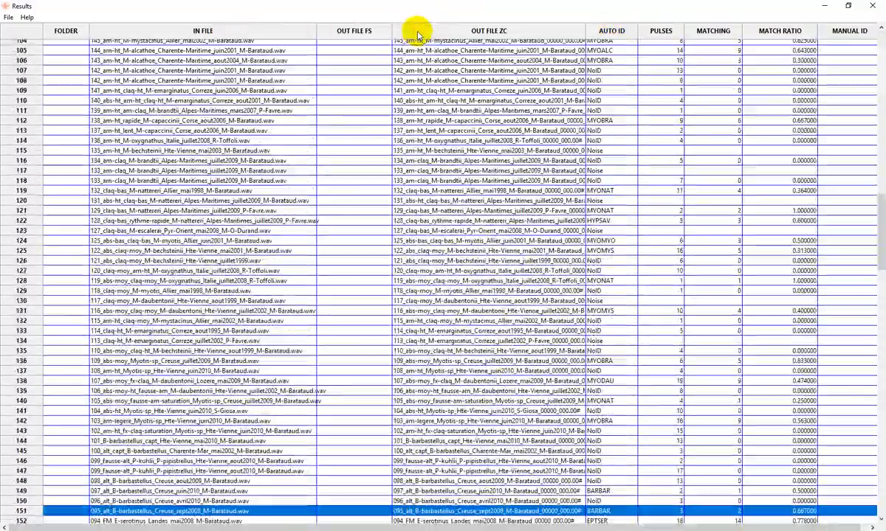
scroll(509, 122, "up", 20)
scroll(457, 129, "up", 5)
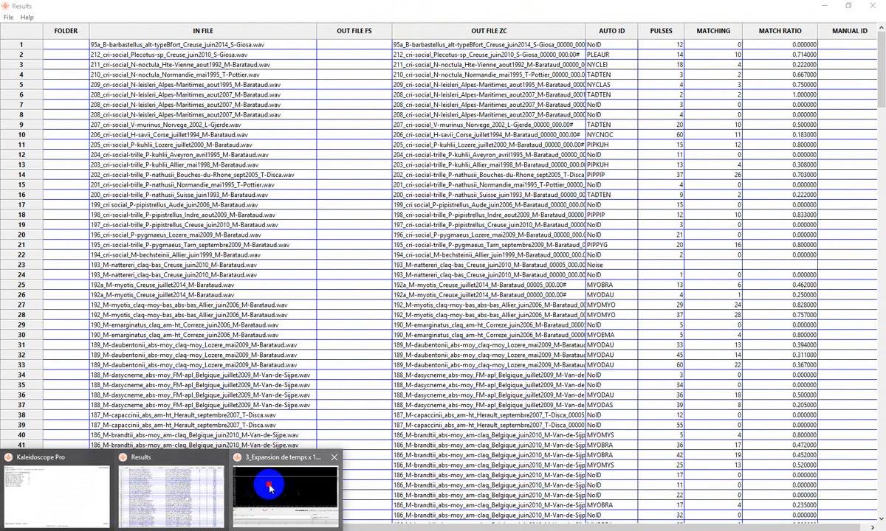
Bring the spectrogram viewer forward, reposition it, and toggle the zero crossing and full spectrum views for the recording.
left_click(263, 485)
left_click_drag(221, 116, 206, 34)
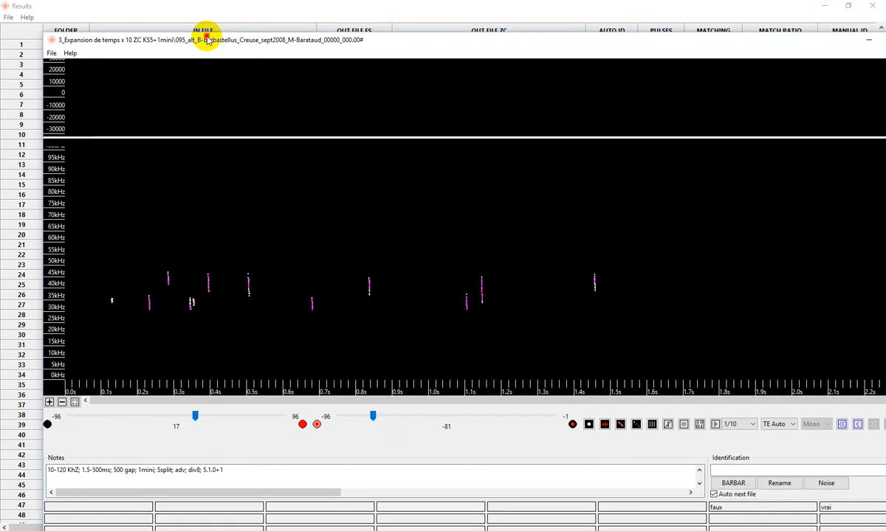
left_click(738, 502)
left_click(636, 426)
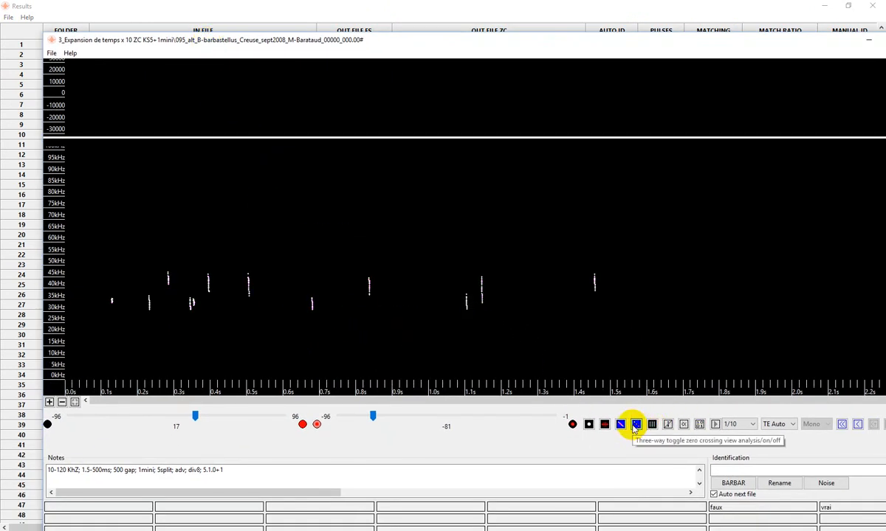
left_click(620, 425)
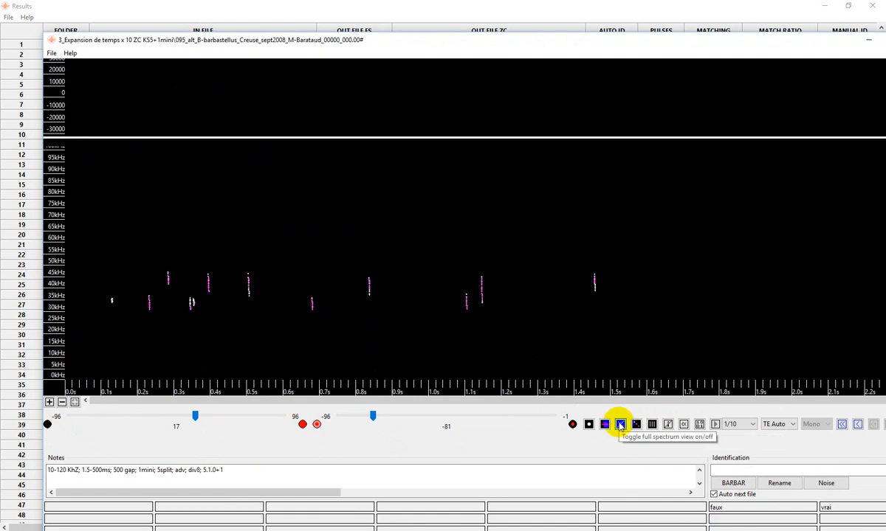
Lower the viewer's two display level sliders to 1 and -94, and reposition the viewer to reveal the navigation controls.
left_click_drag(370, 418, 343, 419)
left_click_drag(198, 417, 178, 417)
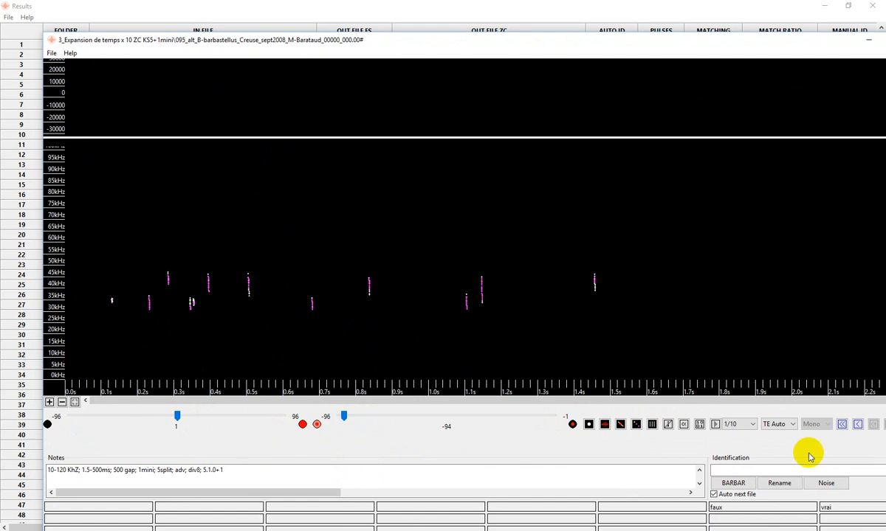
left_click_drag(832, 40, 745, 44)
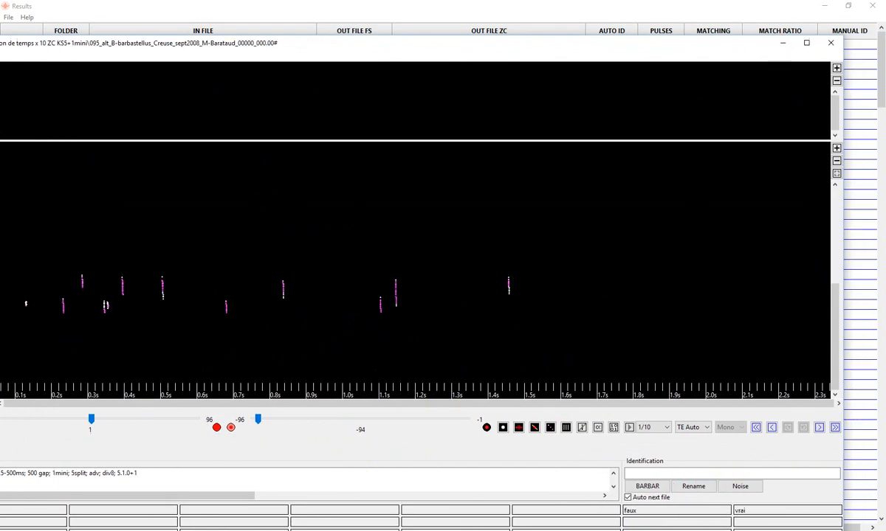
Switch to the Excel workbook id_GM+1-ACCURATE1mini and select the data range A14:Z31.
left_click(348, 530)
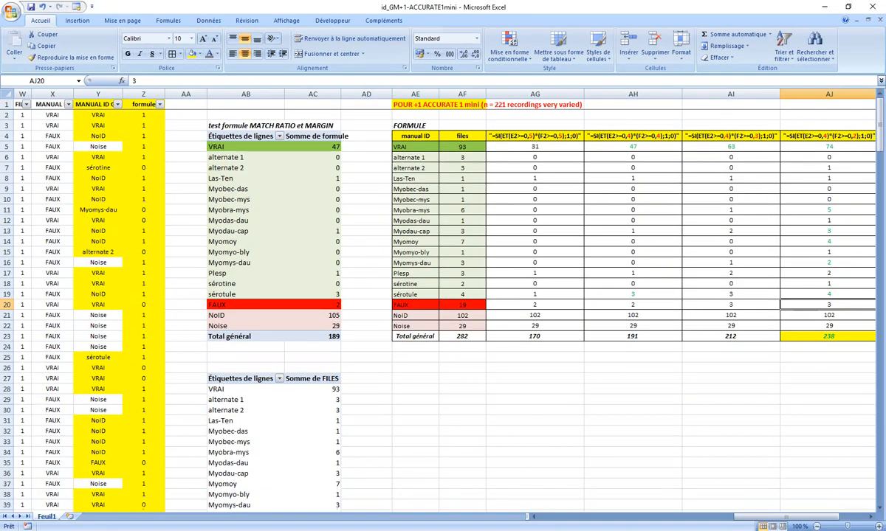
left_click_drag(145, 420, 2, 237)
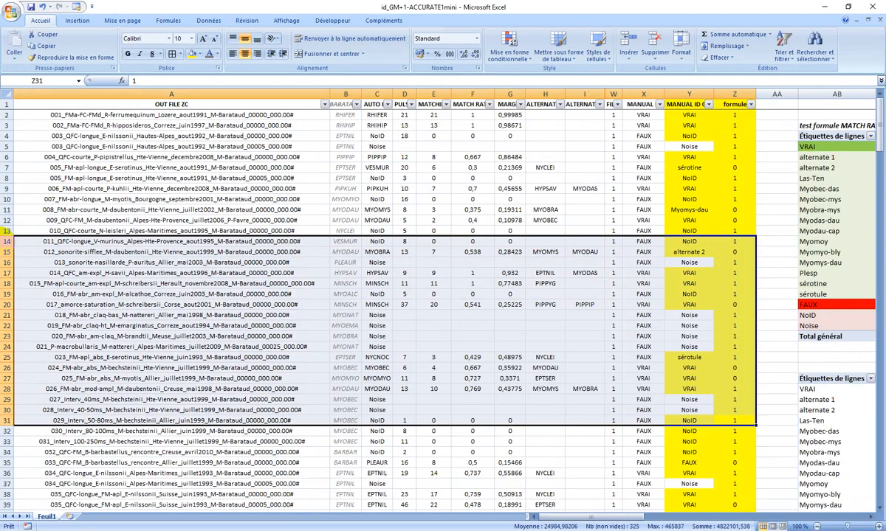
Examine the OUT FILE ZC file names and the reference species codes in column B, ending on cell B2.
left_click(120, 217)
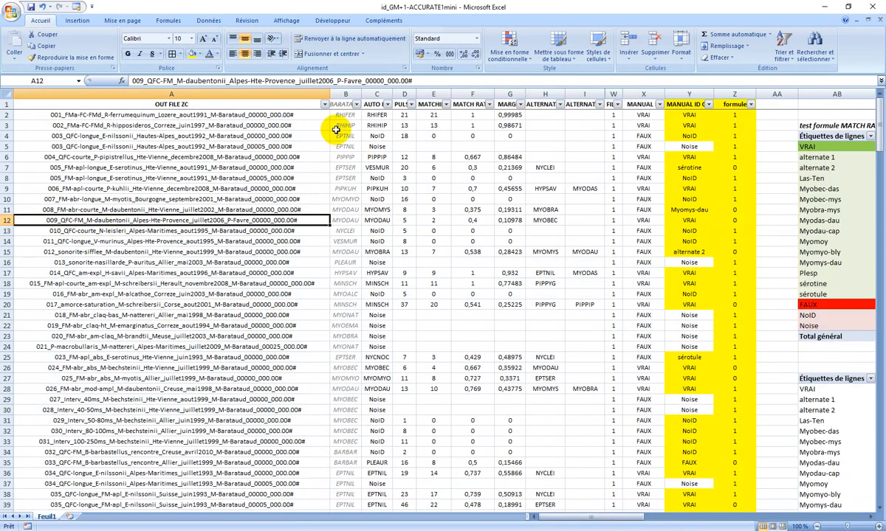
left_click(346, 94)
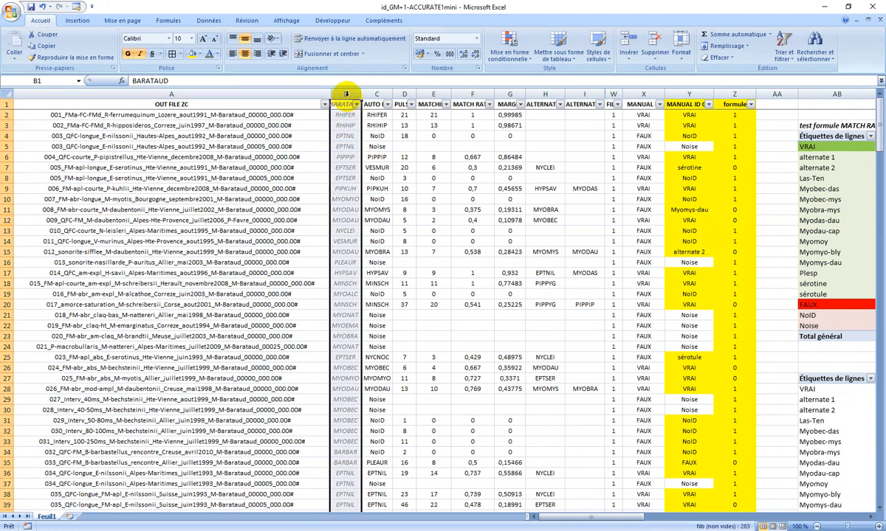
left_click(345, 114)
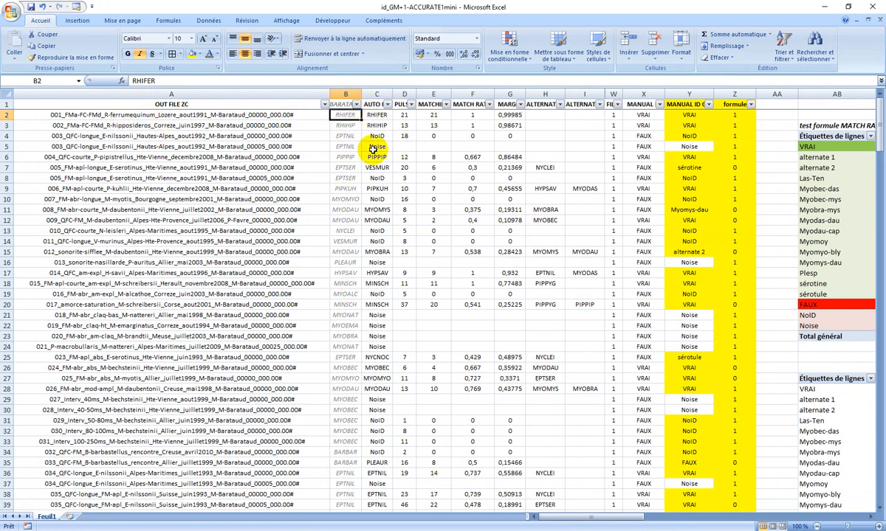
Widen the AUTO ID column slightly and go through its identifications one by one down to cell C12.
left_click_drag(392, 94, 398, 94)
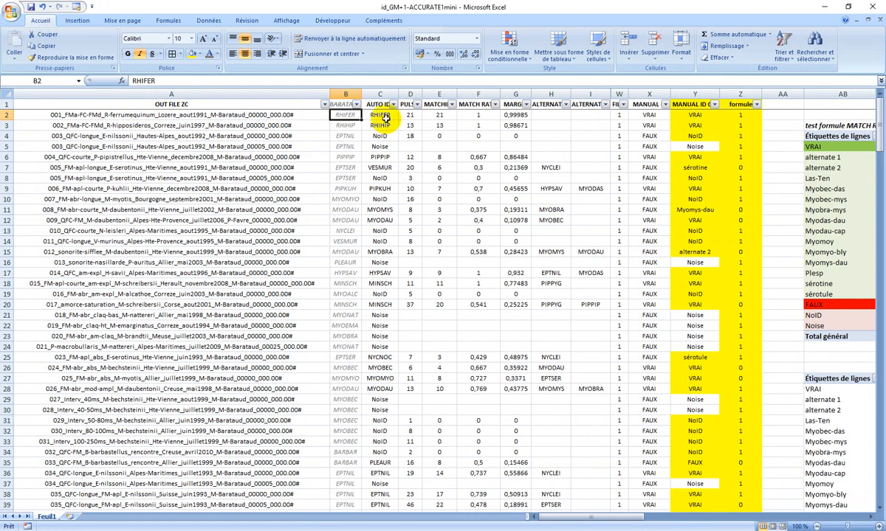
left_click(380, 94)
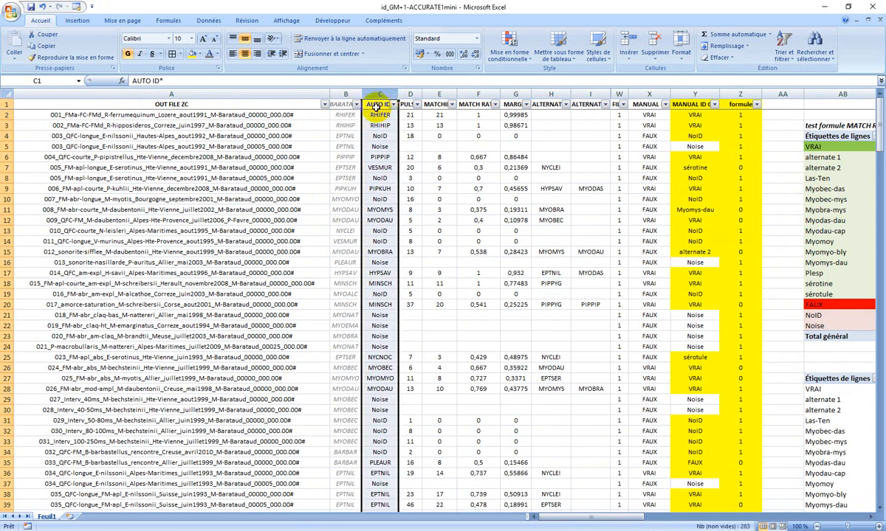
left_click(379, 115)
left_click(388, 137)
left_click(391, 146)
left_click(391, 157)
left_click(392, 168)
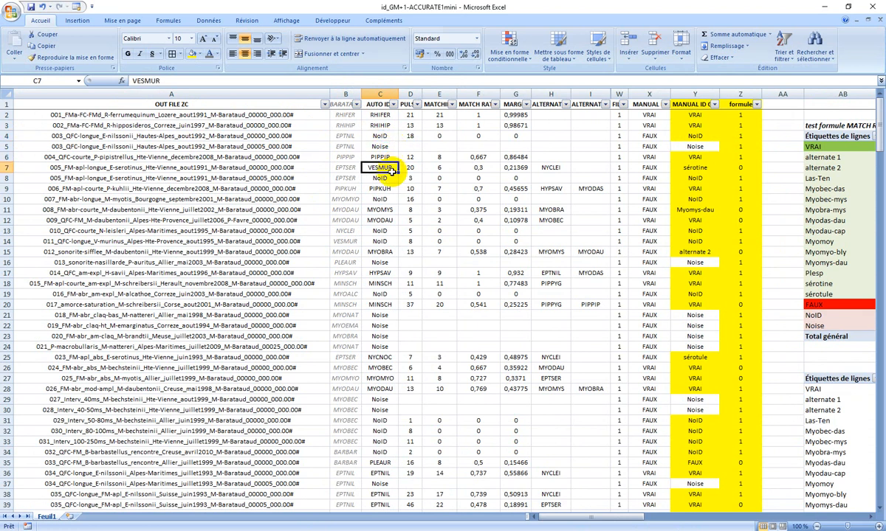
left_click(392, 179)
left_click(391, 188)
left_click(390, 200)
left_click(391, 209)
left_click(392, 220)
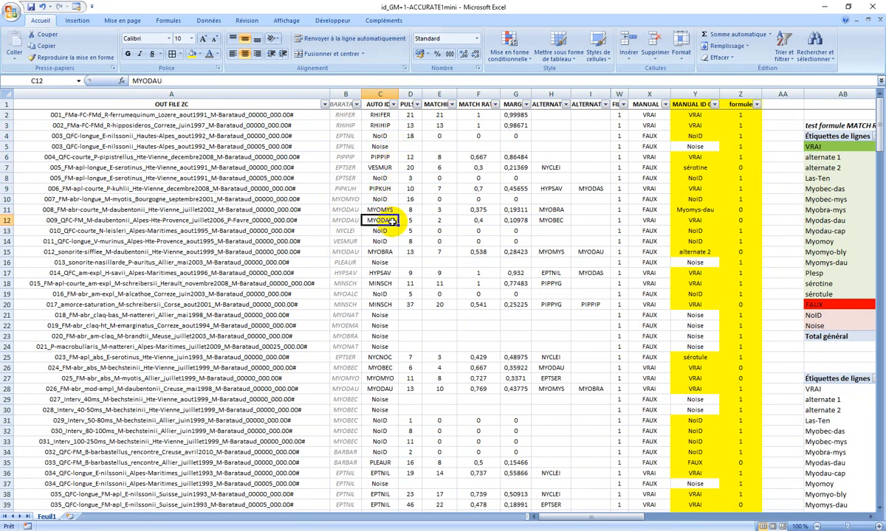
Examine the PULSES and MATCHING columns, then the match ratios in cells F2 and F6.
left_click(410, 93)
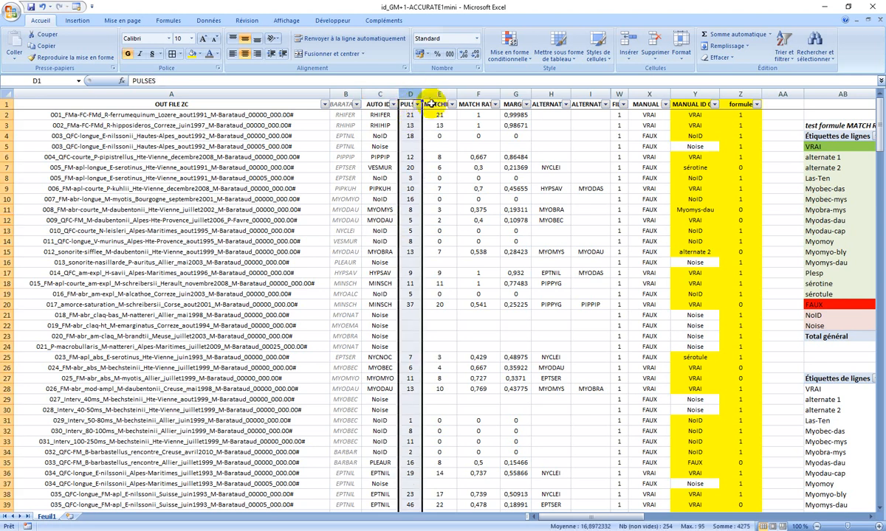
left_click(438, 92)
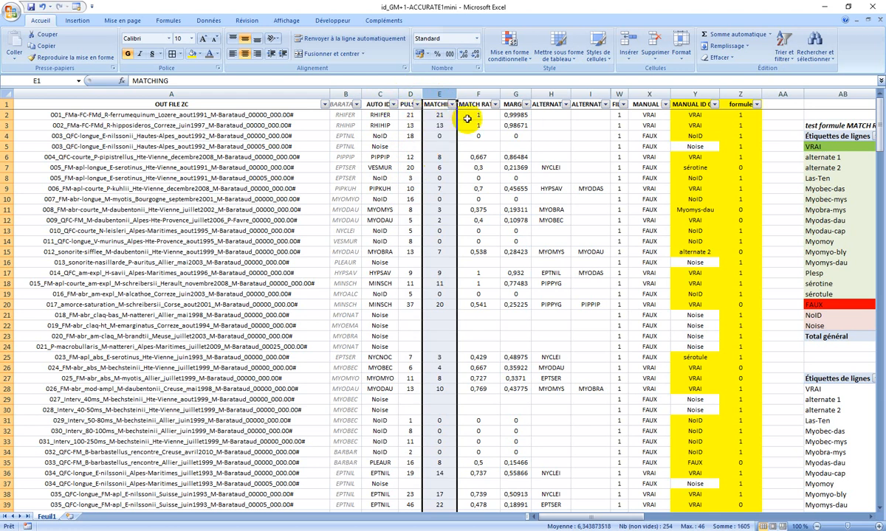
left_click(465, 114)
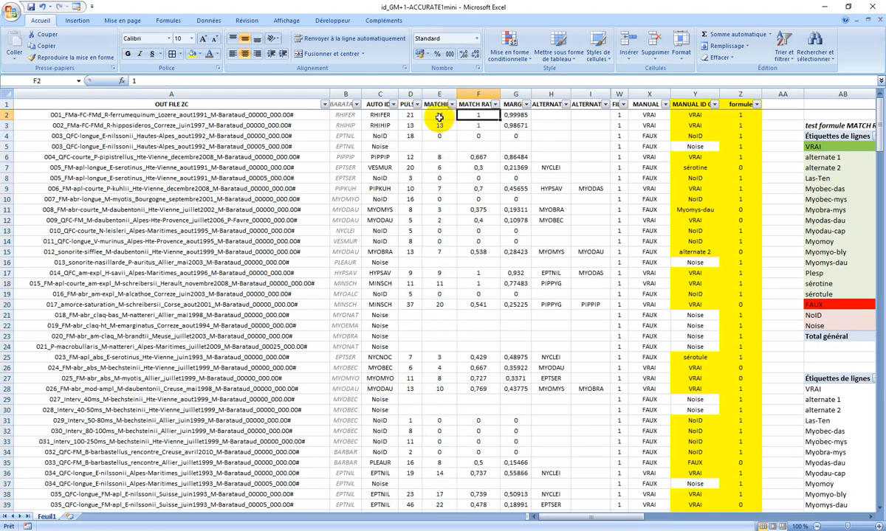
left_click(468, 156)
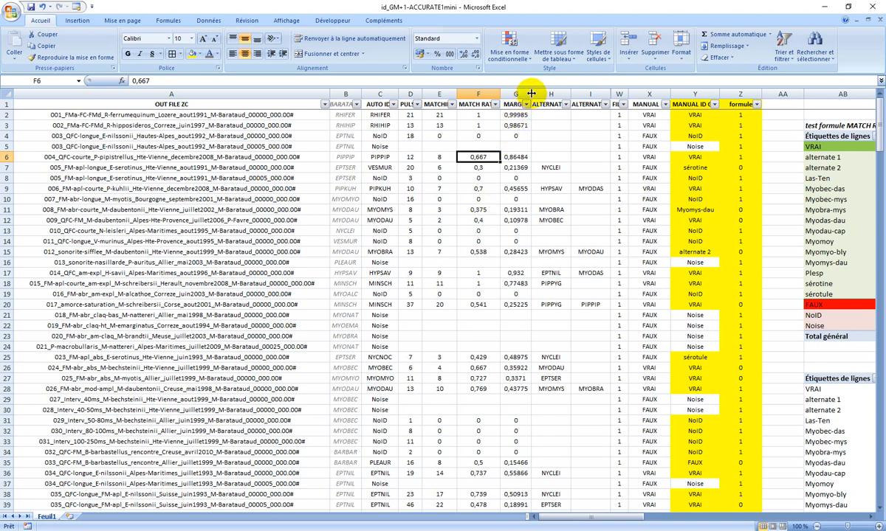
Widen the MARGIN column and select the ALTERNATE 1 and ALTERNATE 2 columns in turn.
left_click_drag(530, 93, 540, 94)
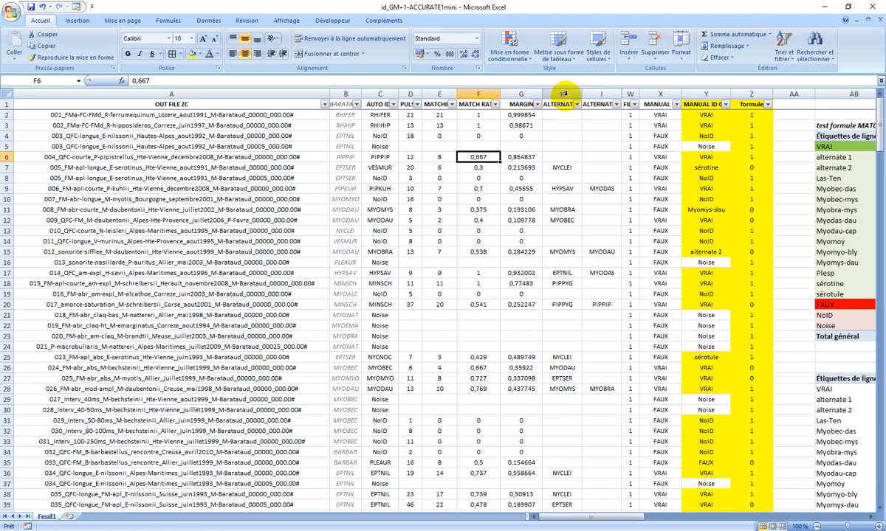
left_click(565, 94)
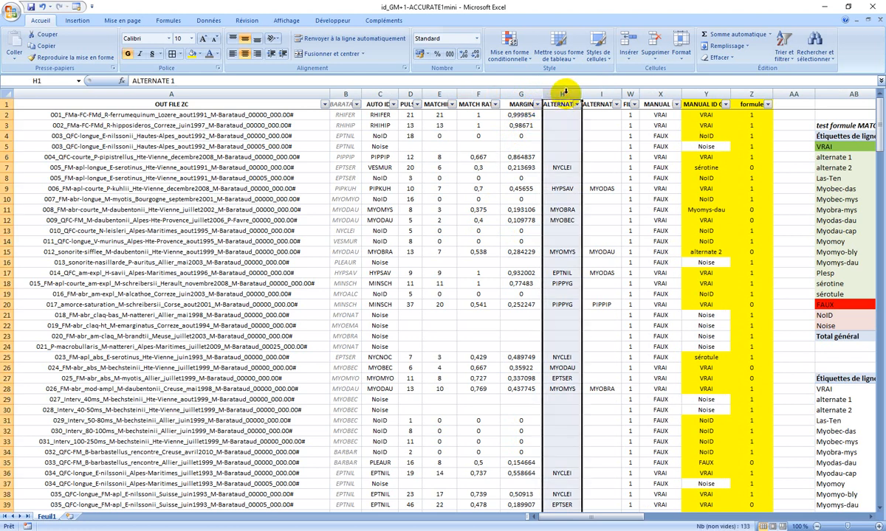
left_click(600, 94)
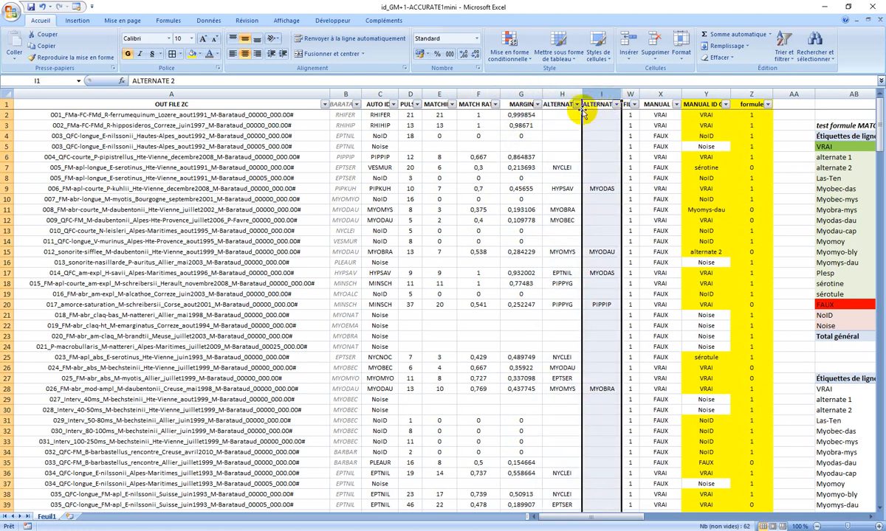
Inspect the comparison formula in cell X2 and the reference species in cell B2 that it uses.
left_click_drag(542, 516, 565, 516)
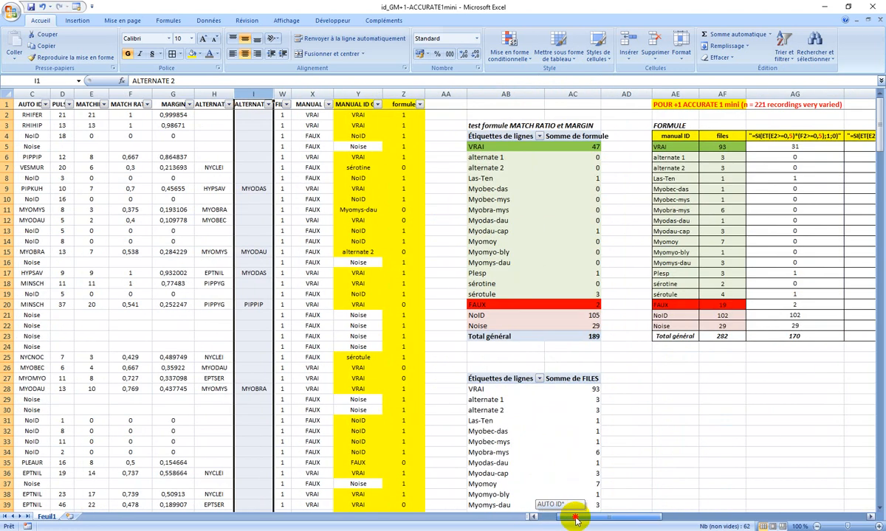
left_click(312, 114)
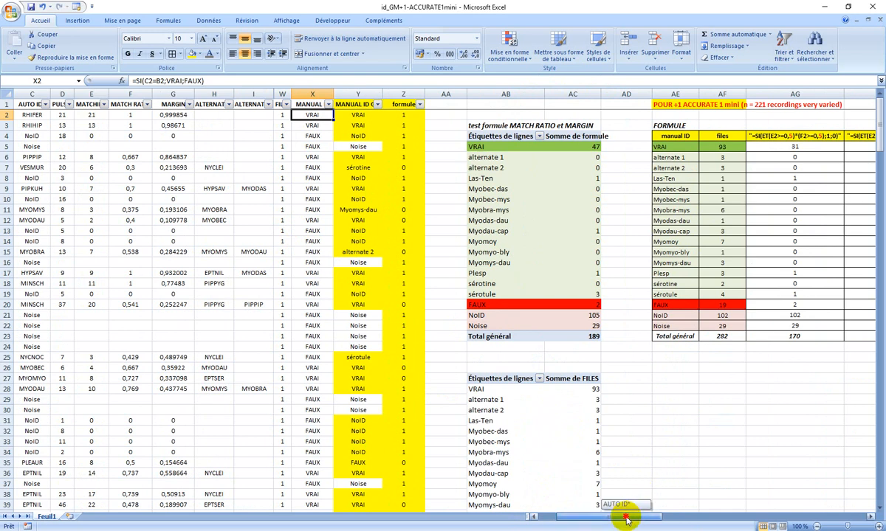
left_click_drag(618, 517, 579, 516)
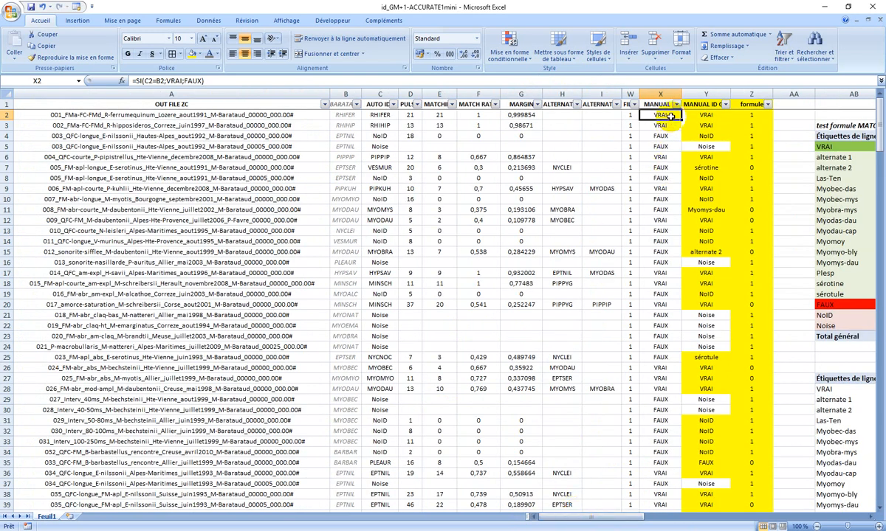
left_click(347, 114)
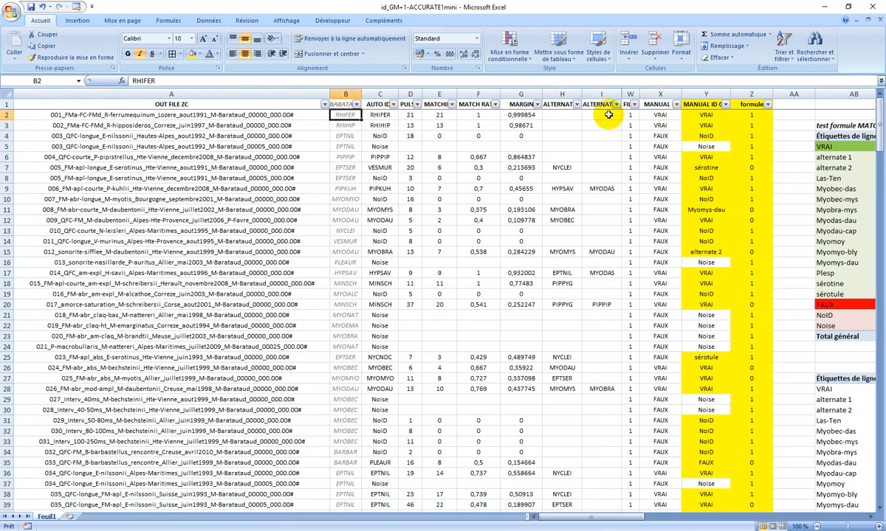
Review the manual ID categories in column Y from row 2 to row 7, comparing Y7 with the automatic ID in C7.
left_click(702, 116)
left_click(706, 136)
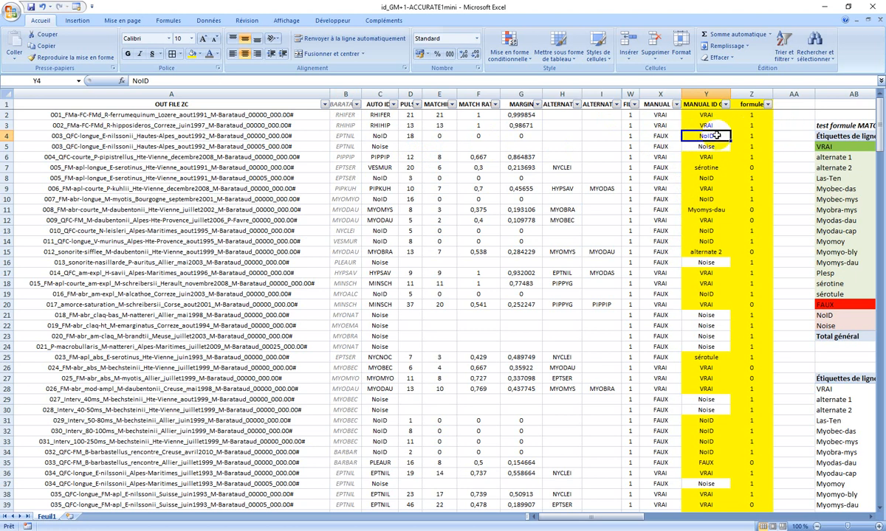
left_click(714, 147)
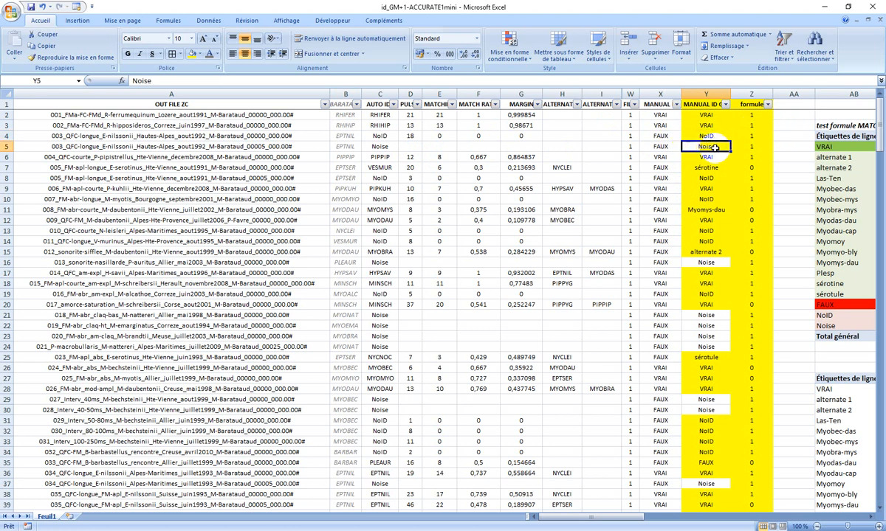
left_click(702, 168)
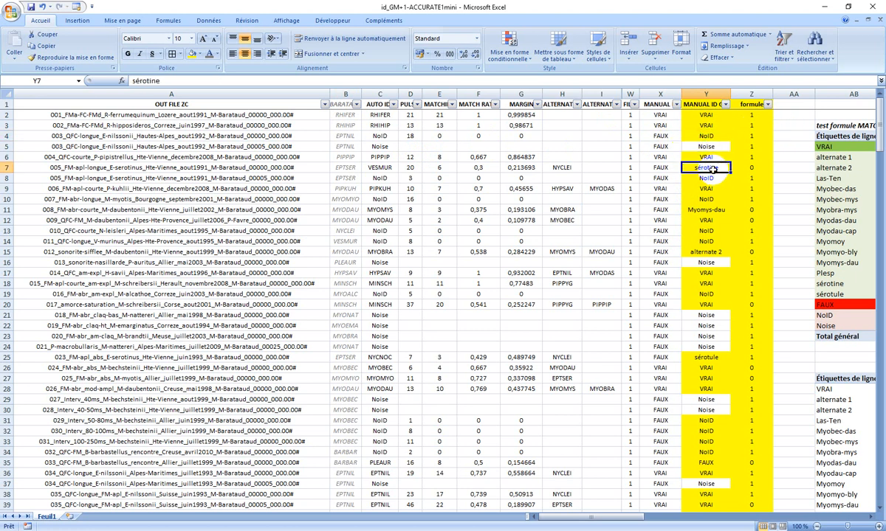
left_click(375, 169)
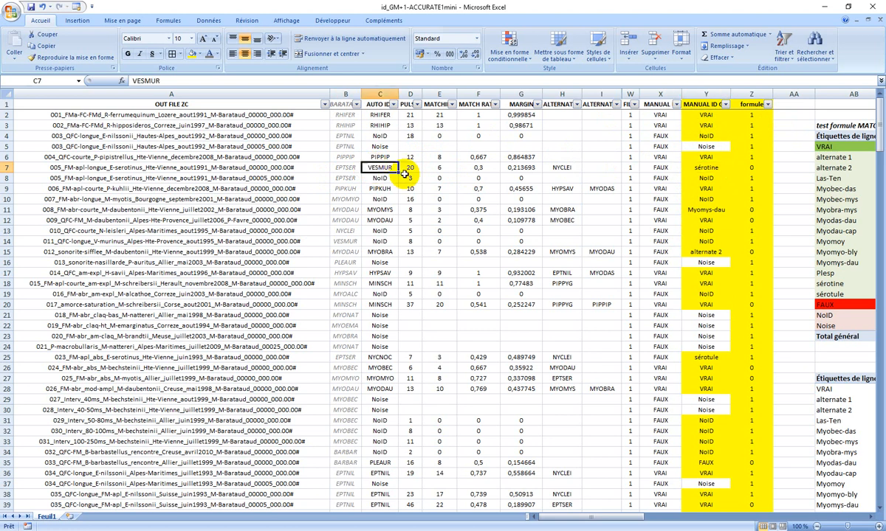
left_click(719, 168)
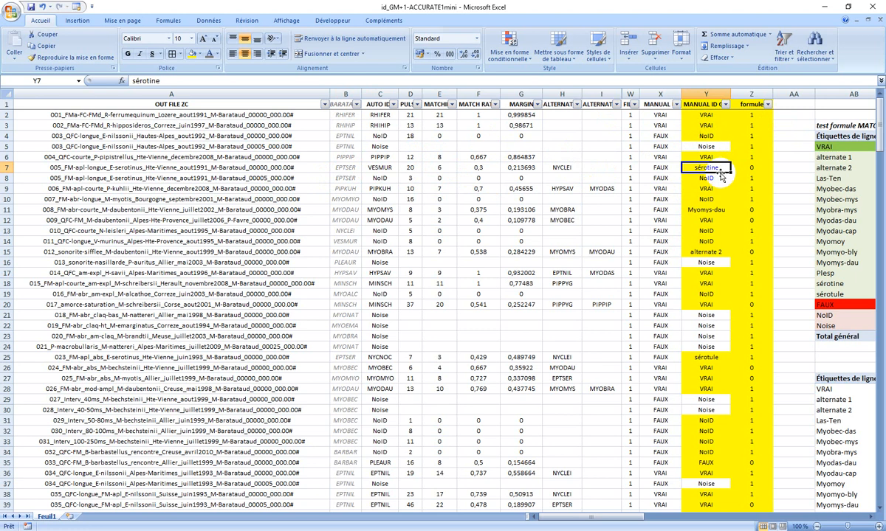
Compare the manual category in Y11 with the species in C11 and B11, and the one in Y15 with ALTERNATE 2 in I15.
left_click(722, 210)
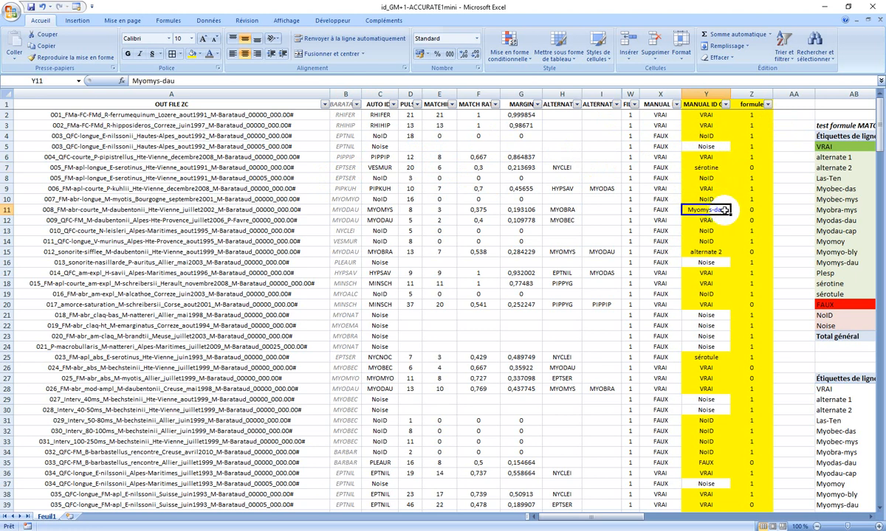
left_click(378, 210)
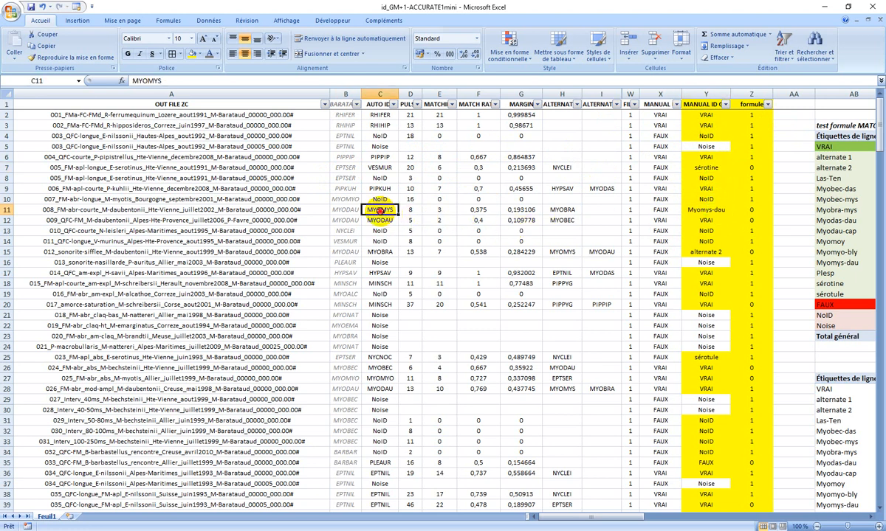
left_click(341, 210)
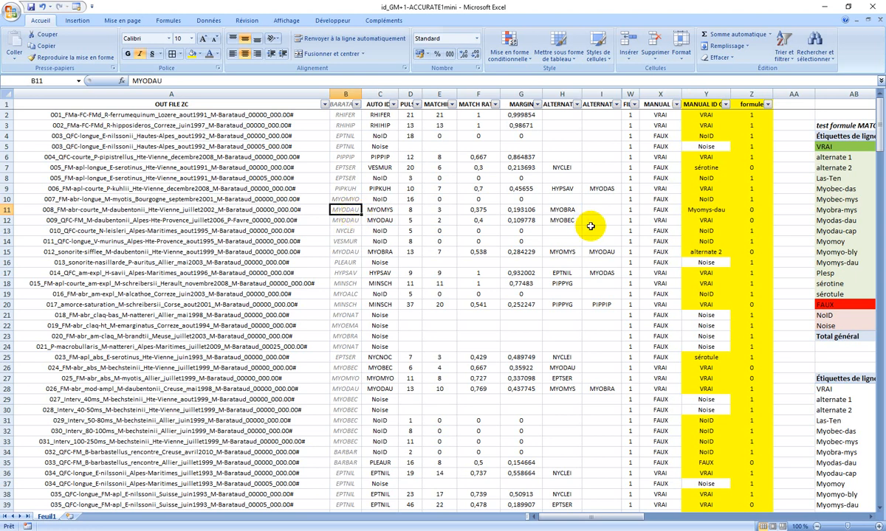
left_click(701, 253)
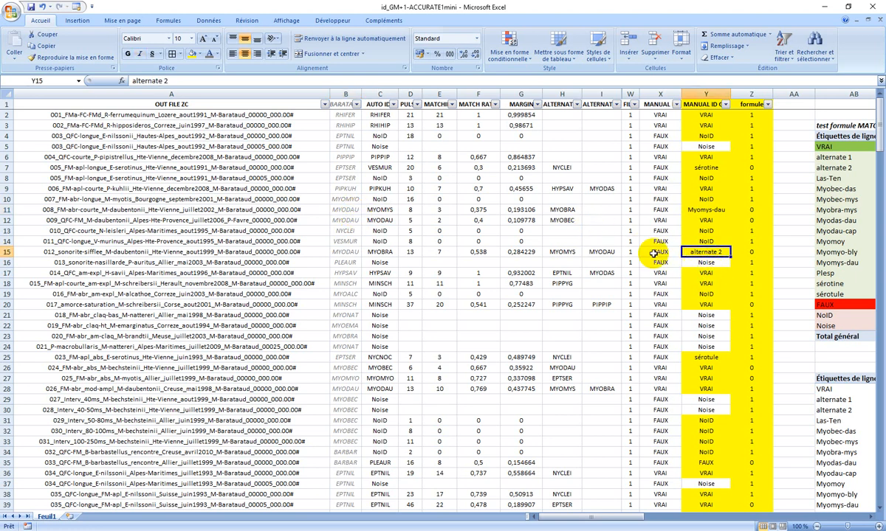
left_click(601, 252)
Compare the manual category in Y25 with the reference species in B25 and the automatic ID in C25.
scroll(786, 272, "down", 6)
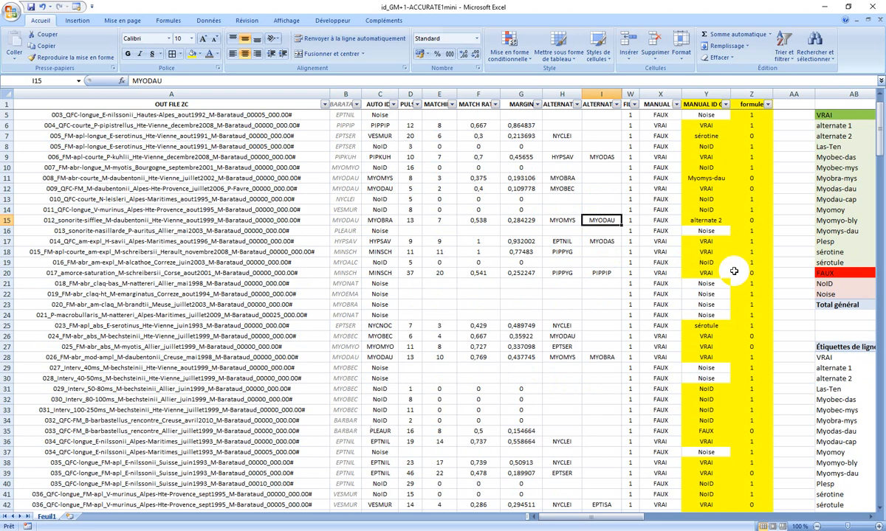
left_click(707, 168)
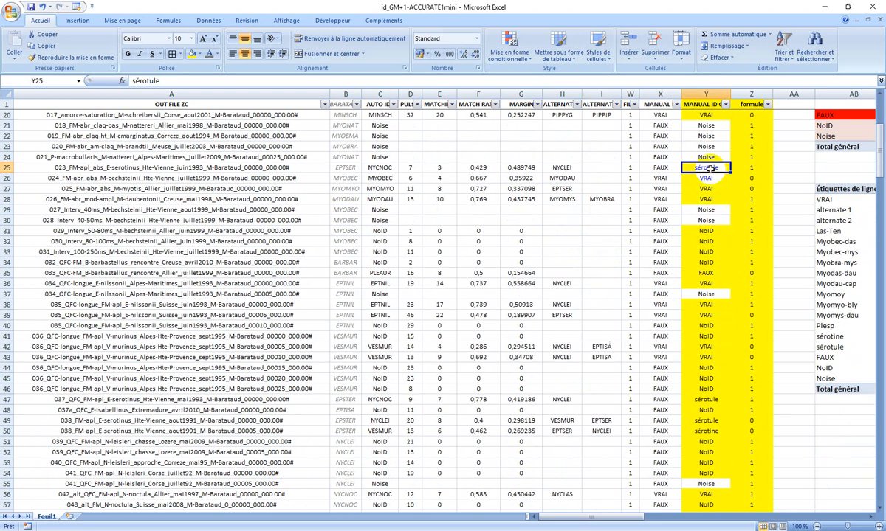
left_click(346, 167)
left_click(377, 168)
Examine the manual categories in Y130 and Y180, and continue through the remaining recordings to about row 270.
scroll(735, 217, "down", 20)
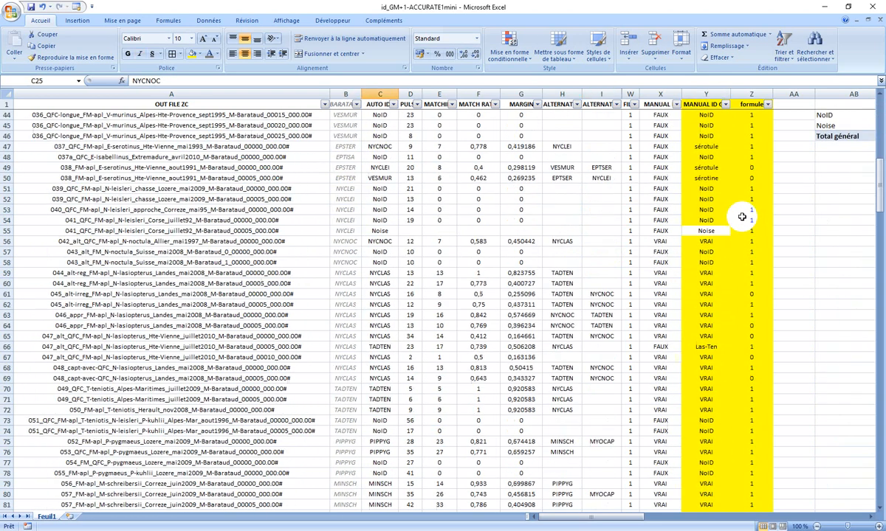
left_click(706, 358)
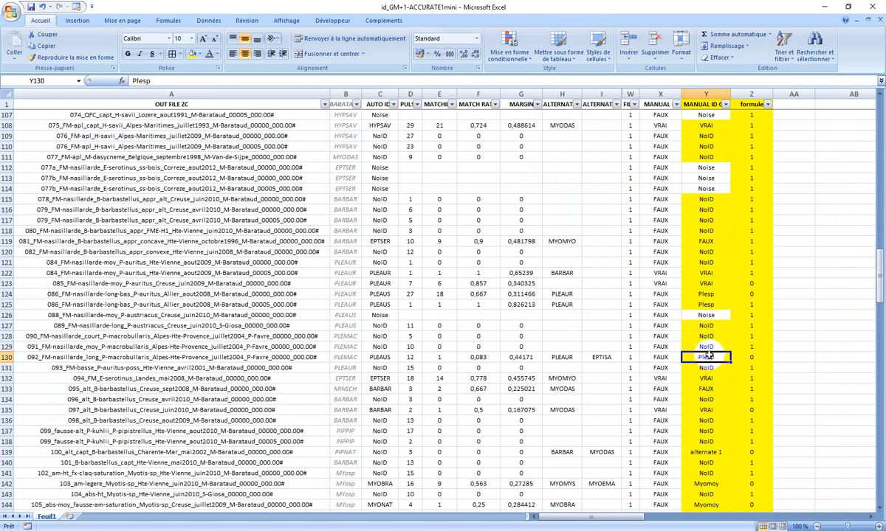
scroll(708, 317, "down", 6)
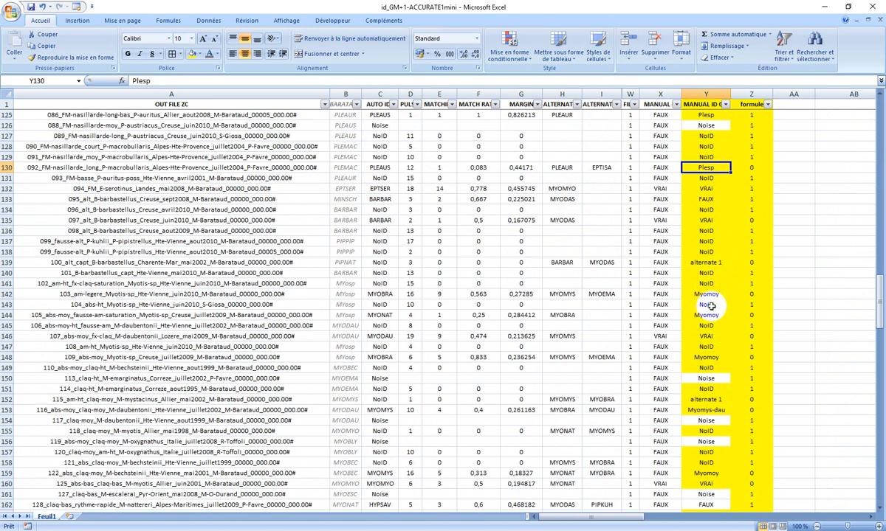
scroll(709, 310, "down", 3)
scroll(667, 310, "down", 10)
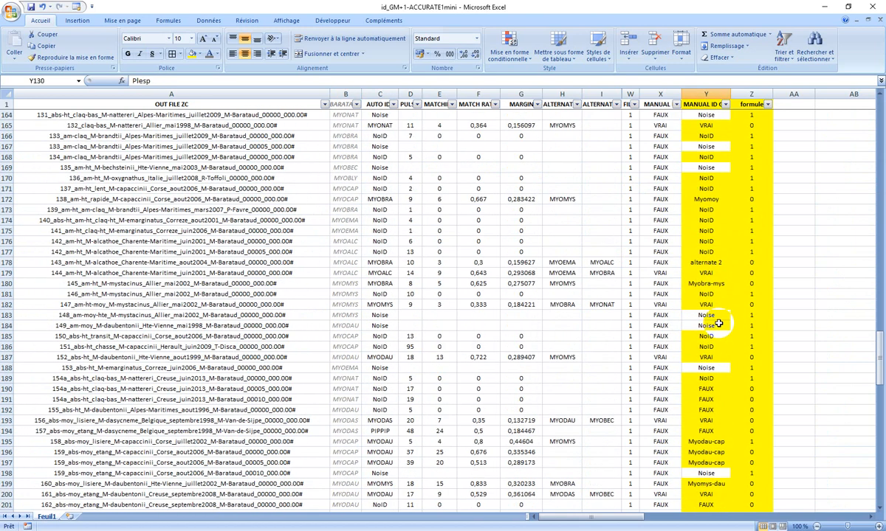
left_click(714, 285)
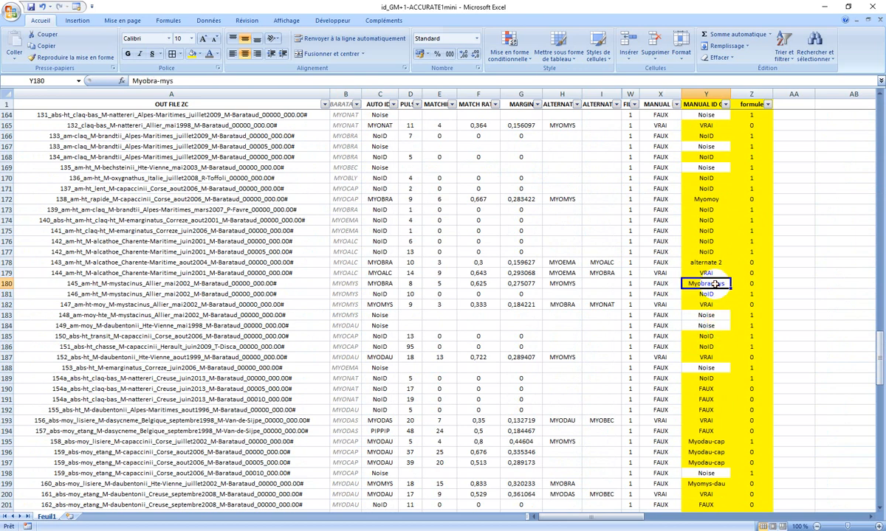
scroll(715, 284, "down", 20)
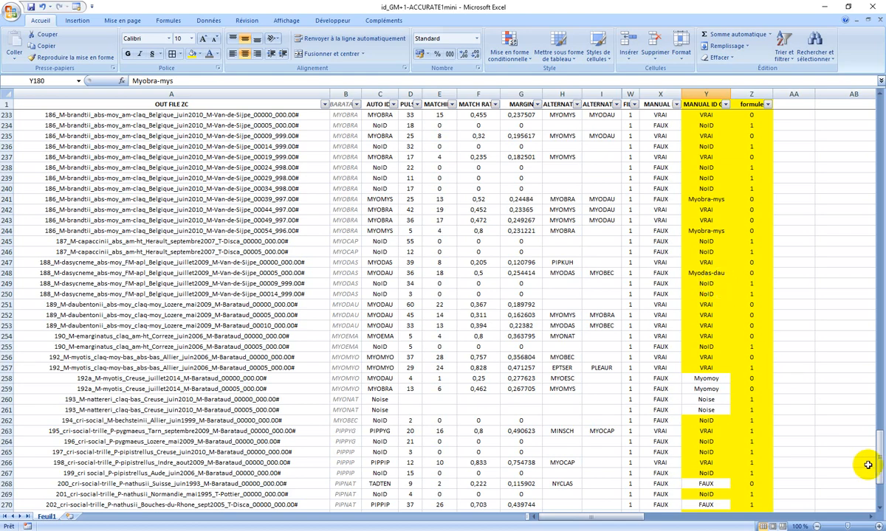
Review the files column of the FORMULE table: the total in AF23, the VRAI count in AF5 and the intermediate categories in AF6:AF19.
left_click_drag(878, 465, 876, 110)
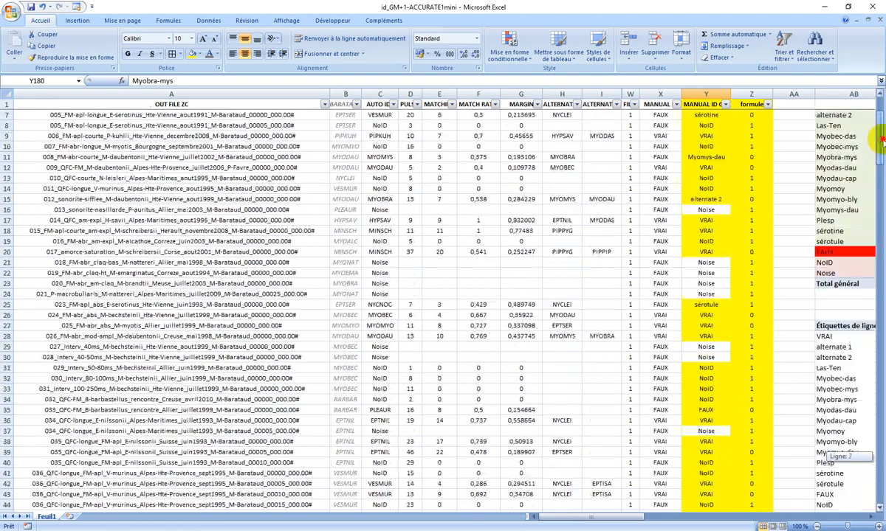
left_click_drag(634, 517, 708, 518)
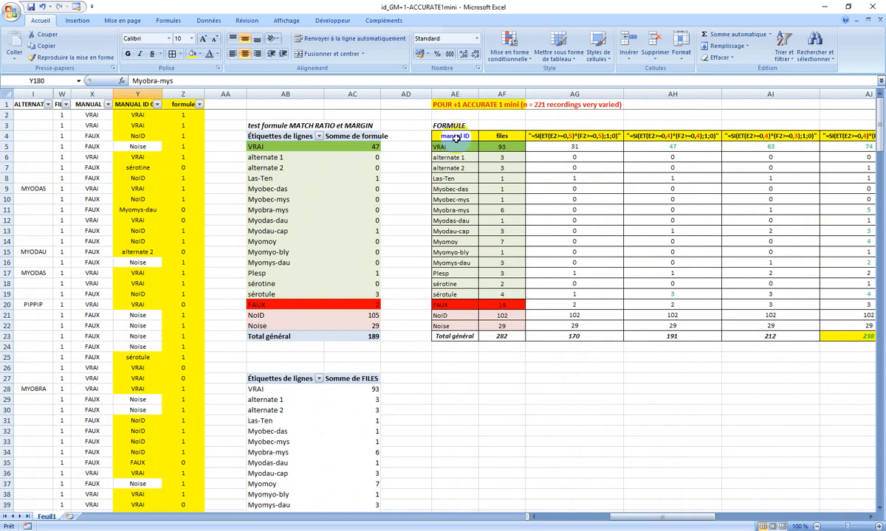
left_click(502, 336)
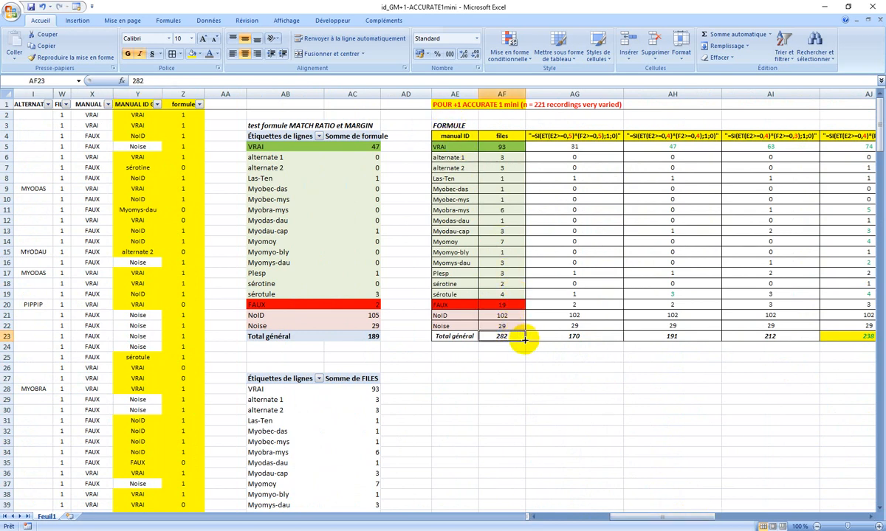
left_click(508, 147)
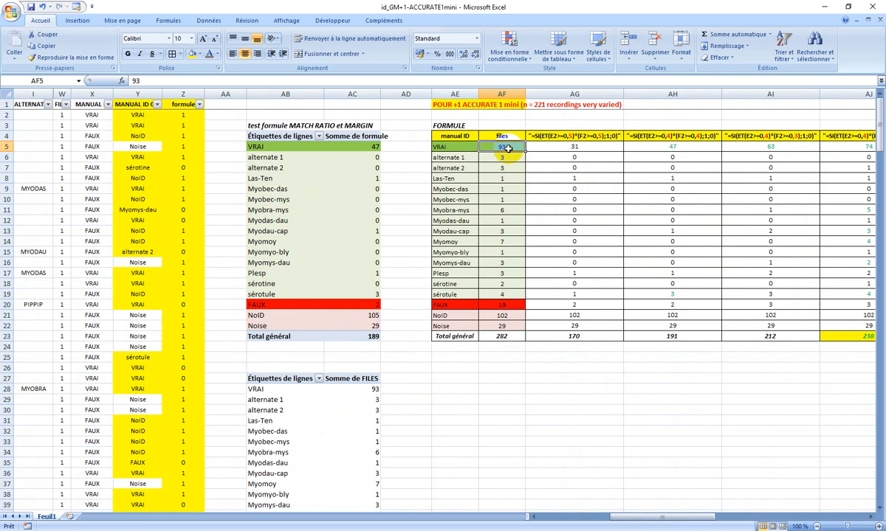
left_click_drag(507, 158, 508, 291)
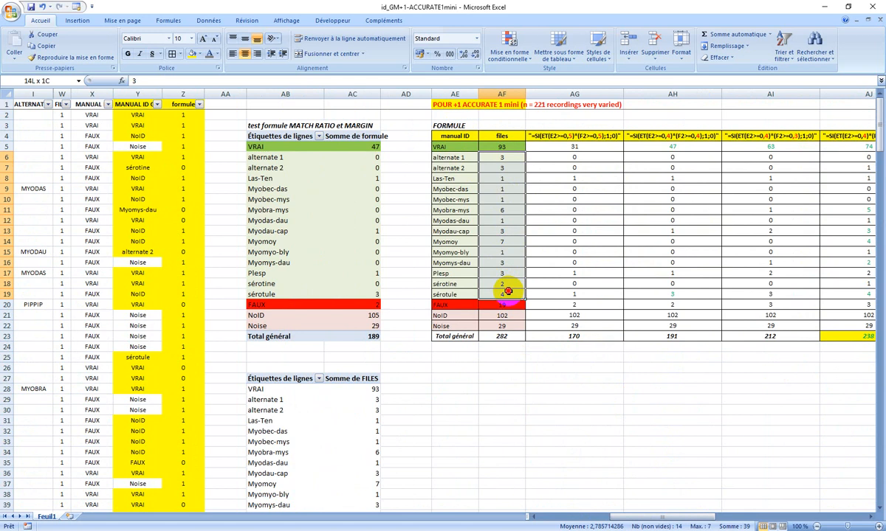
left_click_drag(508, 292, 508, 292)
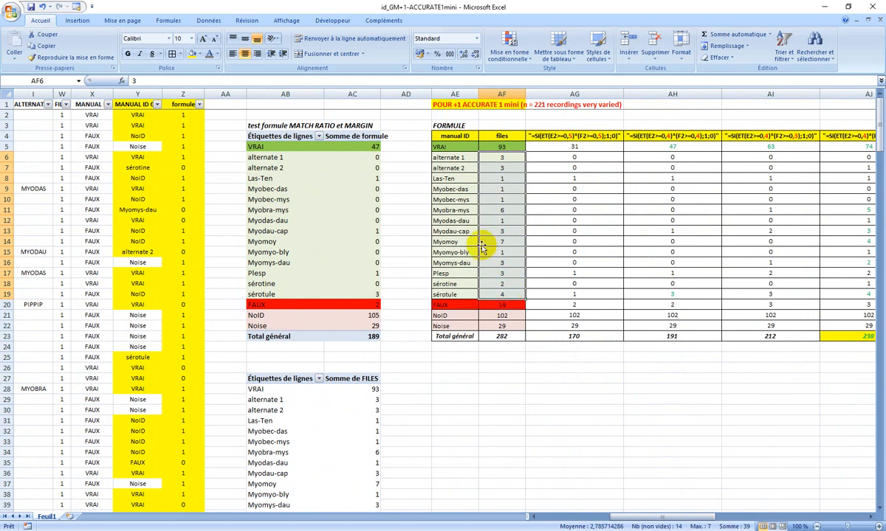
Look over the intermediate manual ID categories in column AE, including Las-Ten, alternate 2, Plesp and sérotule.
left_click(432, 177)
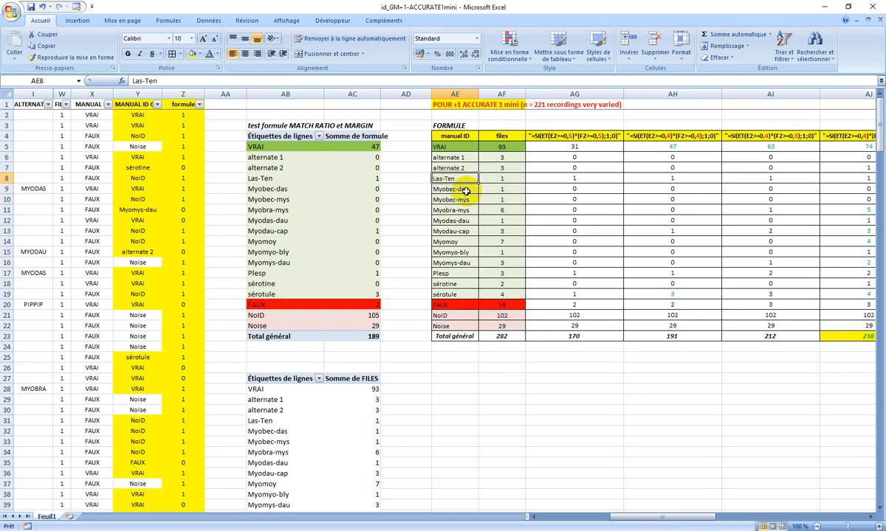
left_click(459, 168)
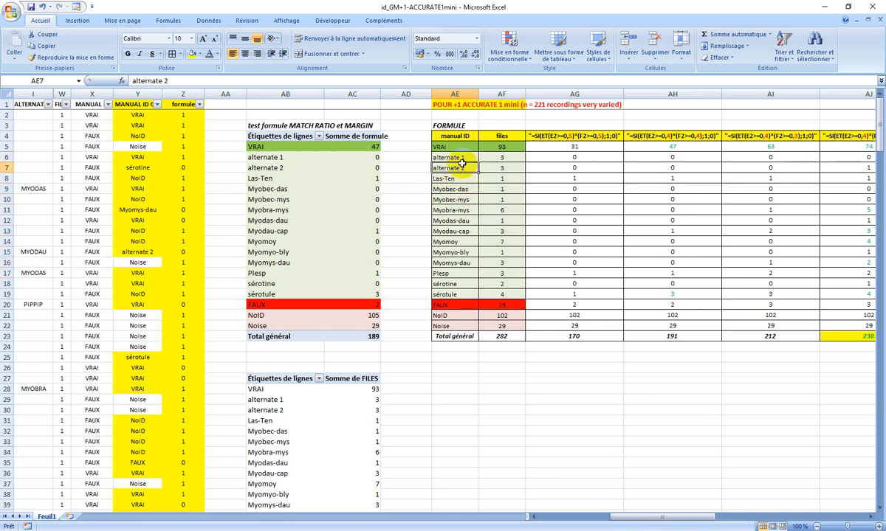
left_click(458, 274)
left_click(465, 294)
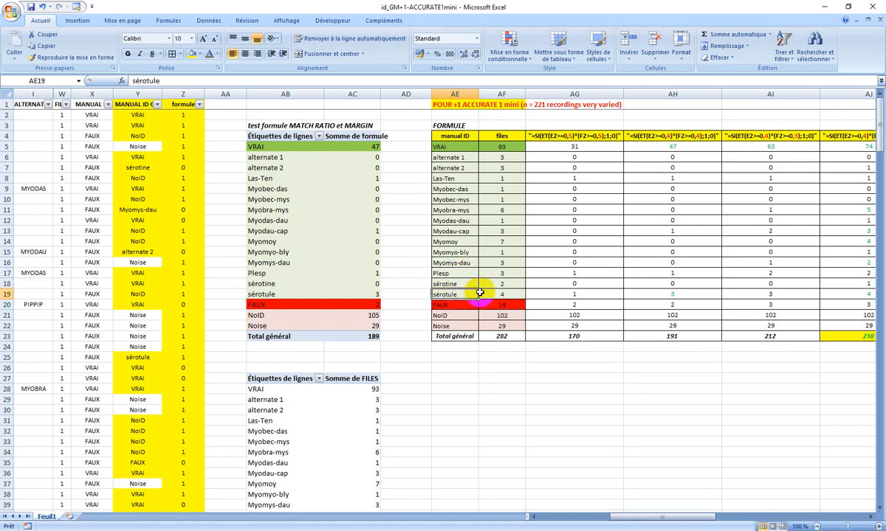
Check the file counts for the FAUX, NoID and Noise categories in AF20 to AF22.
left_click(508, 304)
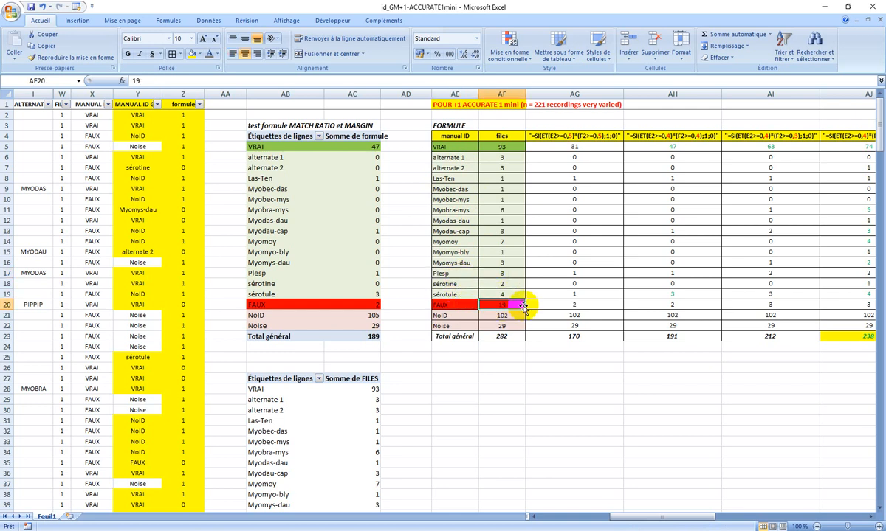
left_click(509, 316)
left_click(511, 326)
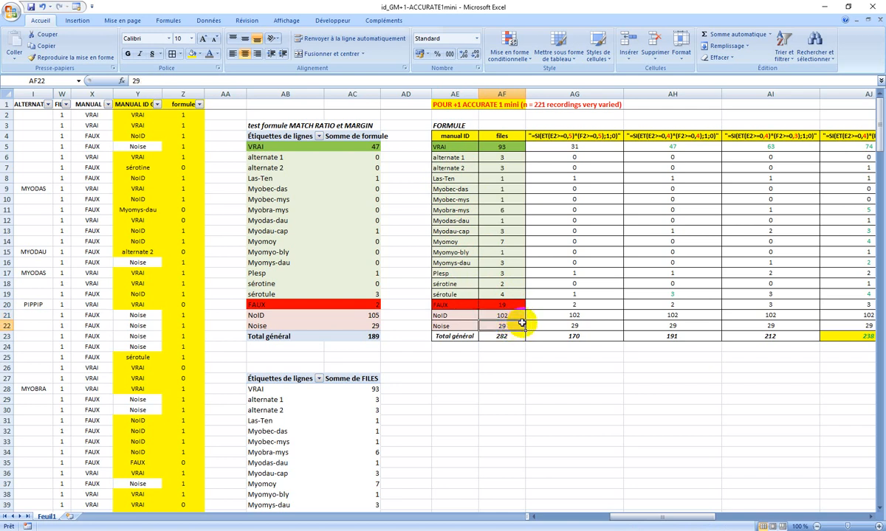
Relate the threshold formula in AG4 to the MATCH RATIO column, and compare the VRAI count in AG5 with the one in AF5.
left_click(571, 136)
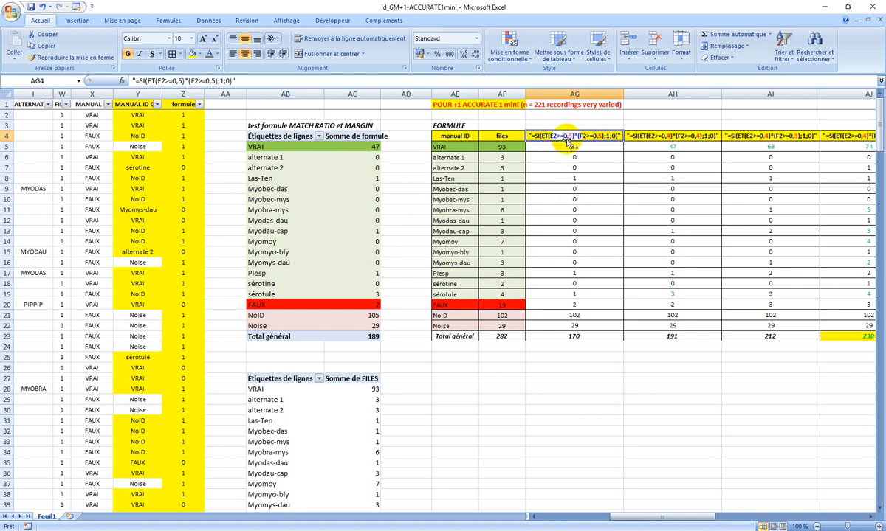
left_click_drag(692, 521, 650, 520)
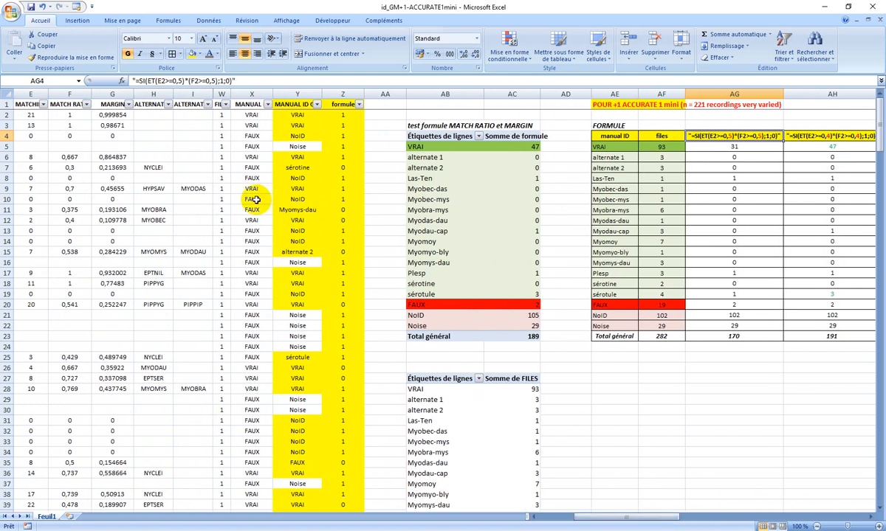
left_click(70, 94)
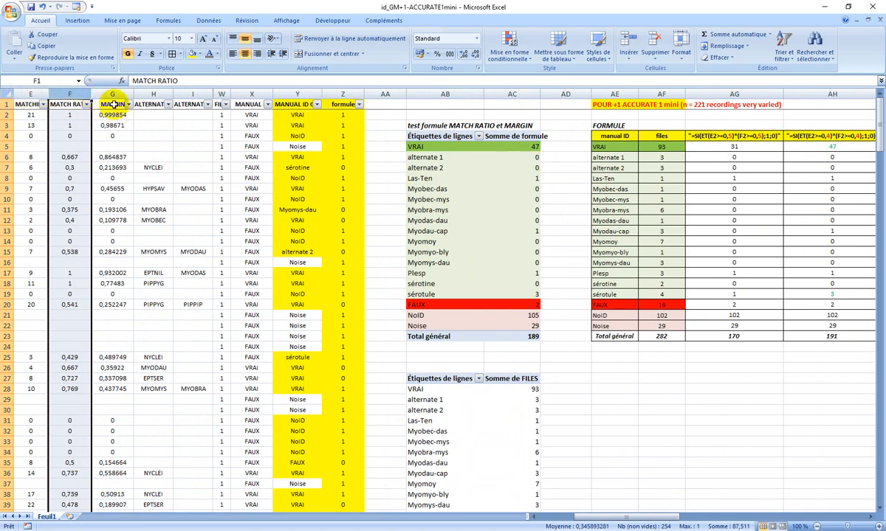
left_click_drag(653, 518, 668, 520)
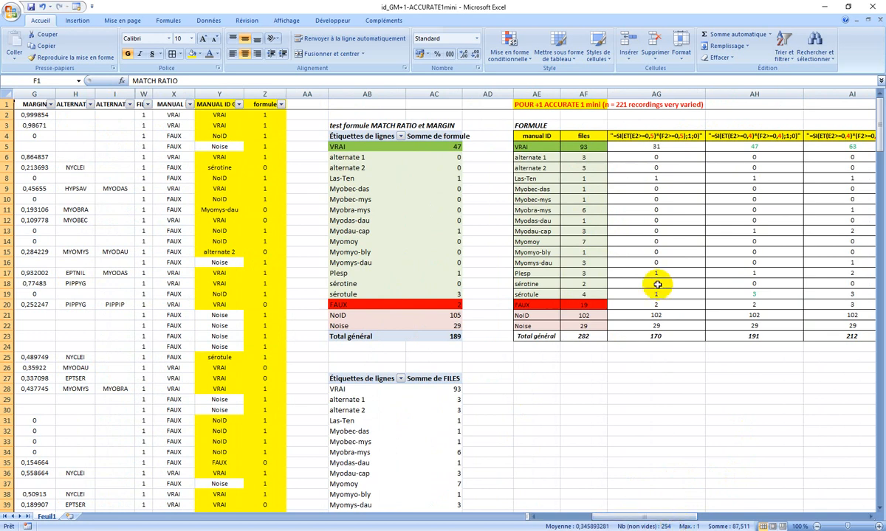
left_click(674, 147)
left_click(583, 147)
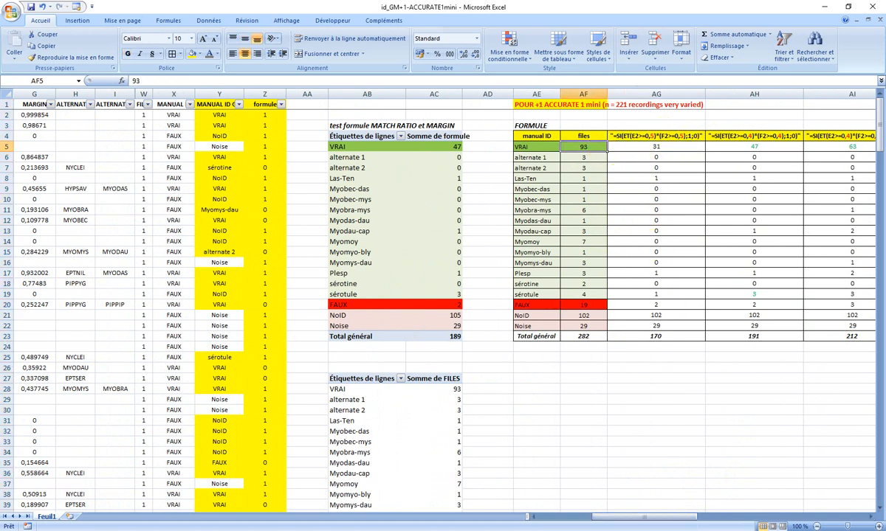
Examine the VRAI, FAUX, sérotule, Plesp and Myomys-dau counts in column AJ together with the threshold formula in AJ4.
left_click_drag(681, 518, 763, 519)
left_click(823, 148)
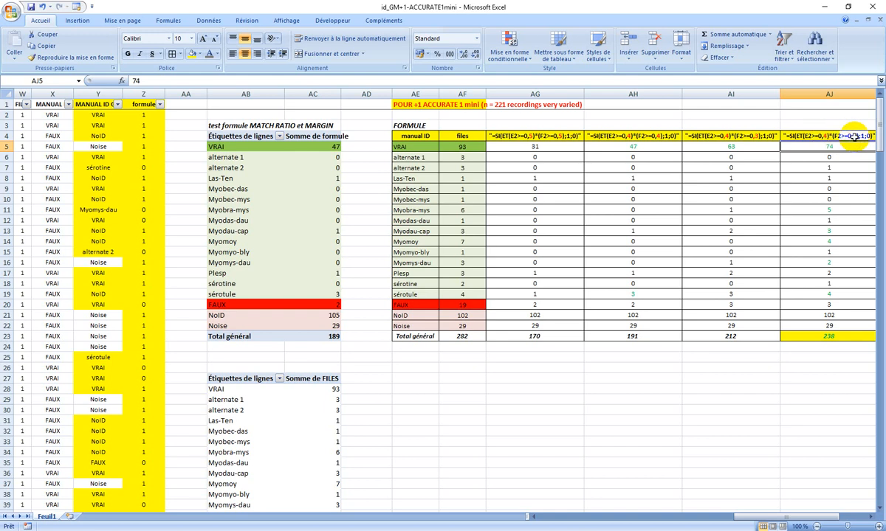
left_click(843, 304)
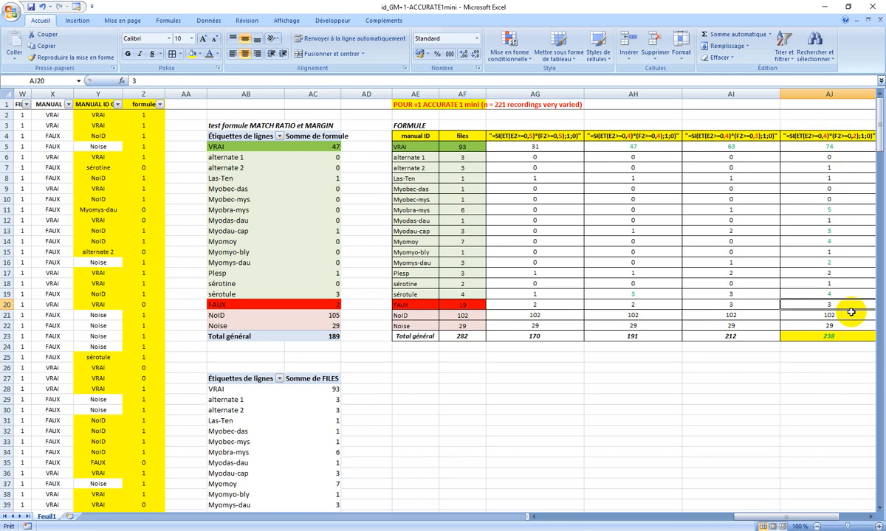
left_click(846, 294)
left_click(840, 275)
left_click(841, 263)
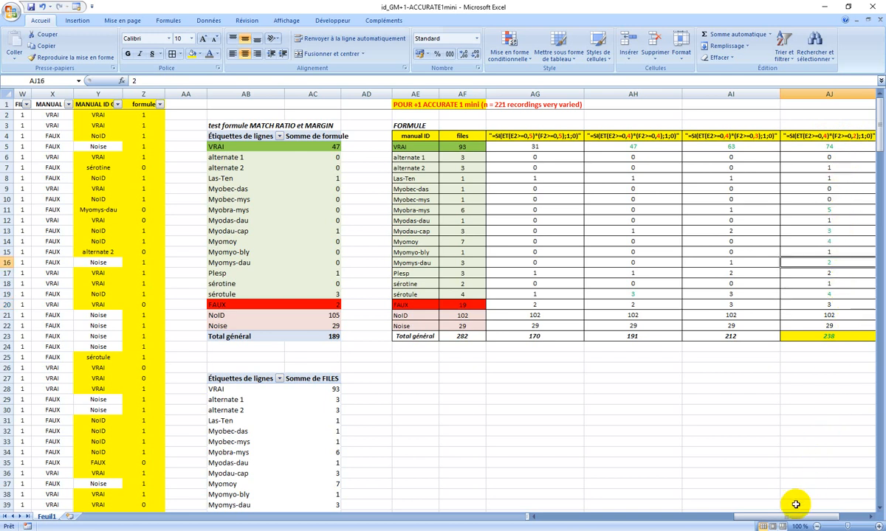
left_click(826, 132)
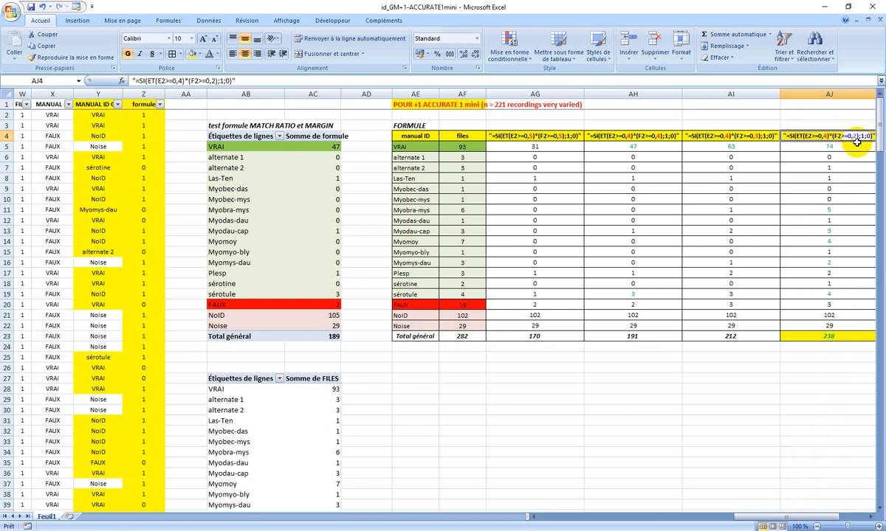